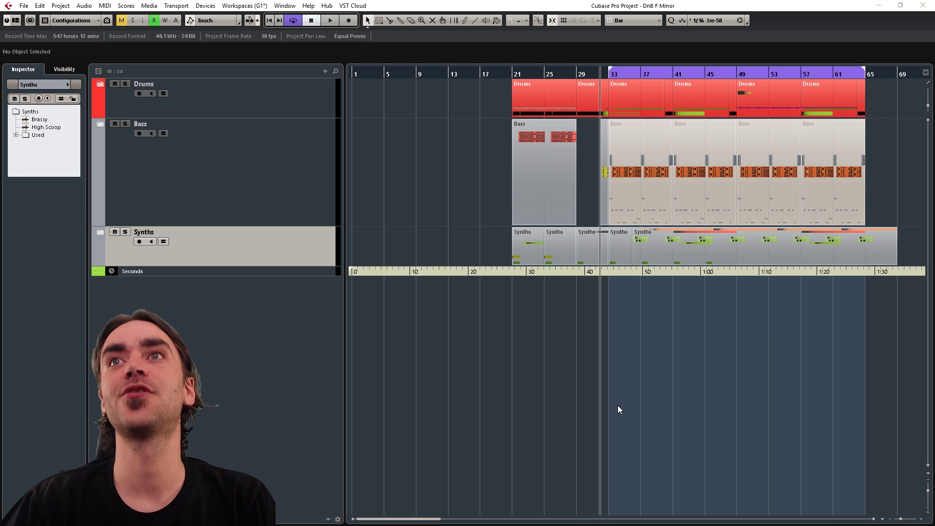
Step: Add one Scaler instrument track routed to Stereo Out and move its plugin window aside
{"action": "left_click", "coordinate": [660, 432]}
{"action": "key", "text": "space"}
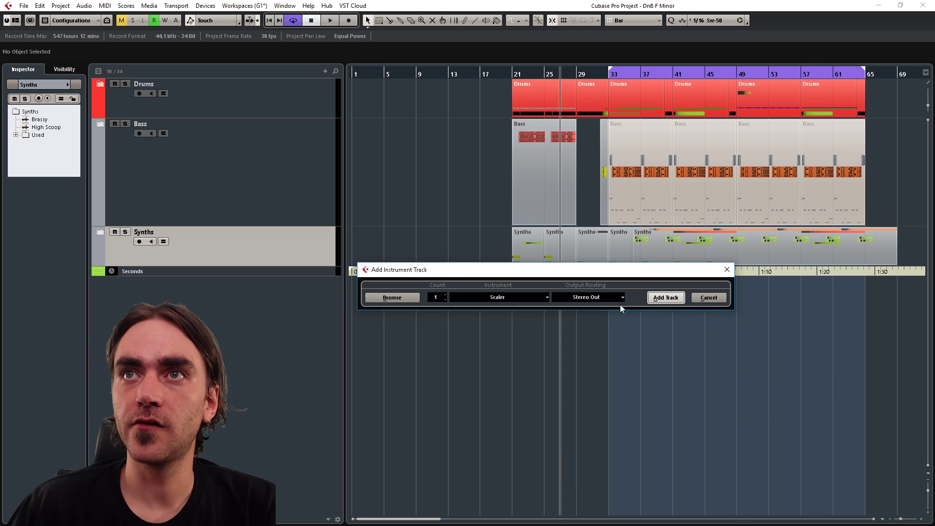
{"action": "left_click", "coordinate": [664, 297]}
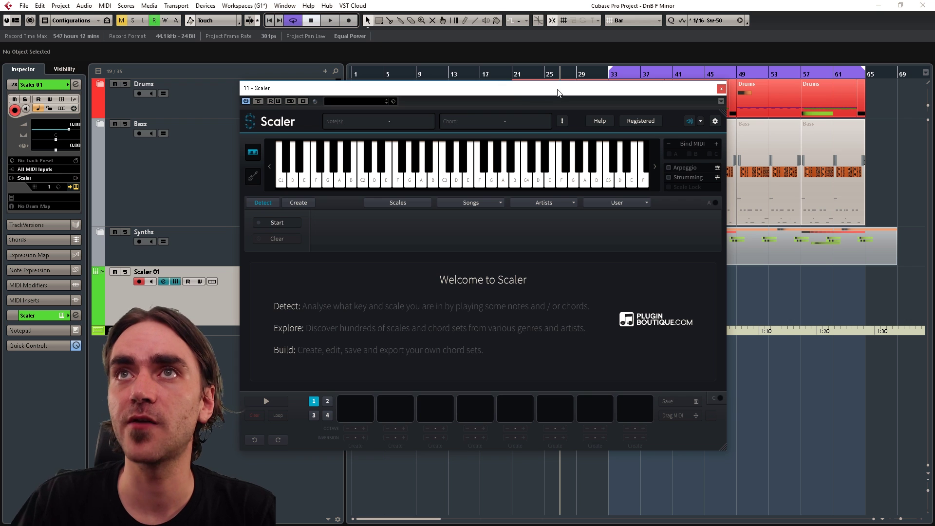
{"action": "left_click_drag", "start_coordinate": [559, 91], "coordinate": [740, 123]}
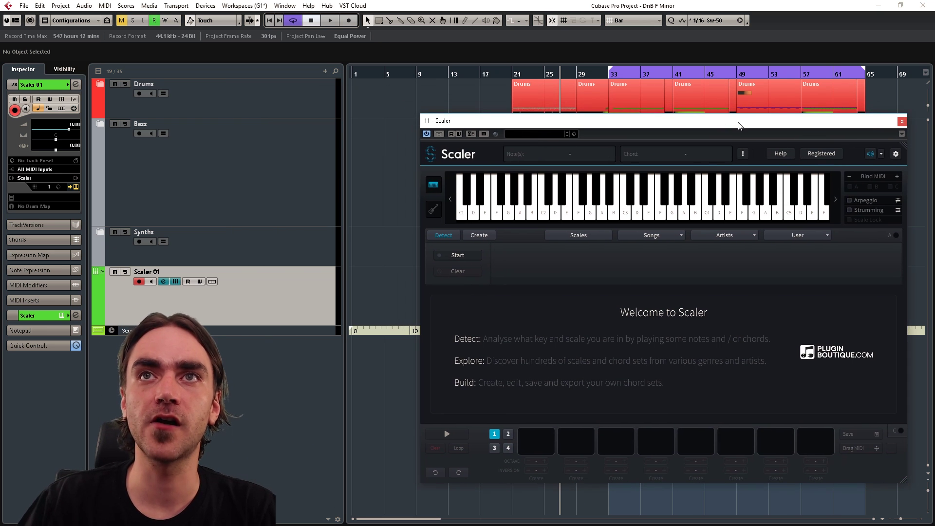
Step: Filter Scaler's scales to root note F and load the Minor scale
{"action": "left_click", "coordinate": [570, 236]}
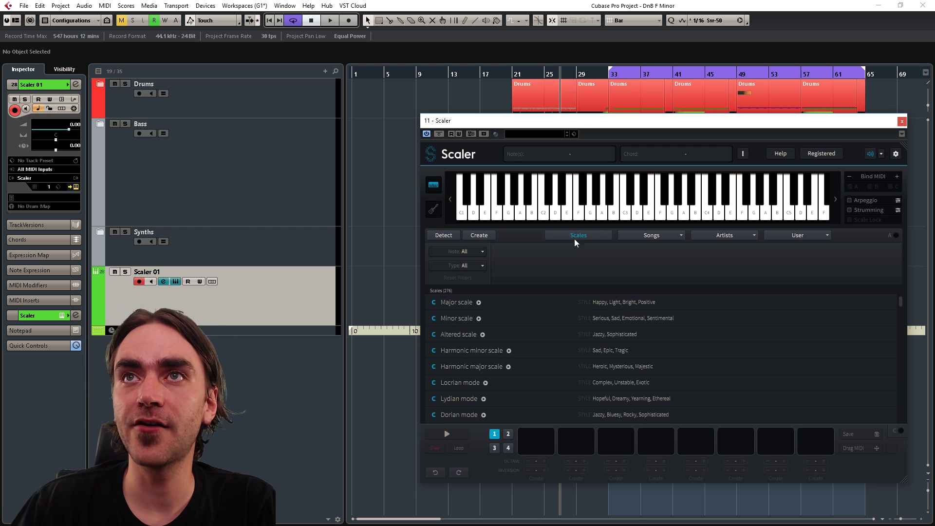
{"action": "left_click", "coordinate": [466, 252]}
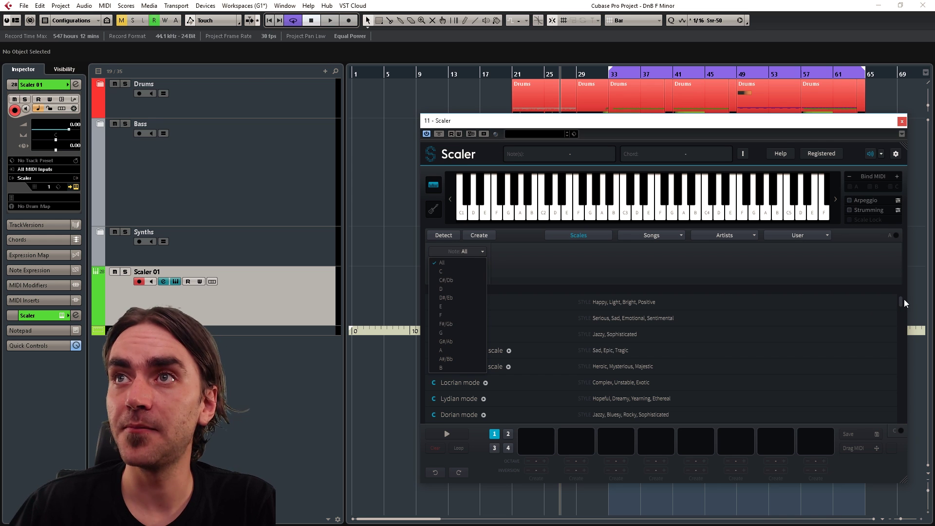
{"action": "scroll", "coordinate": [902, 309], "scroll_direction": "down", "scroll_amount": 5}
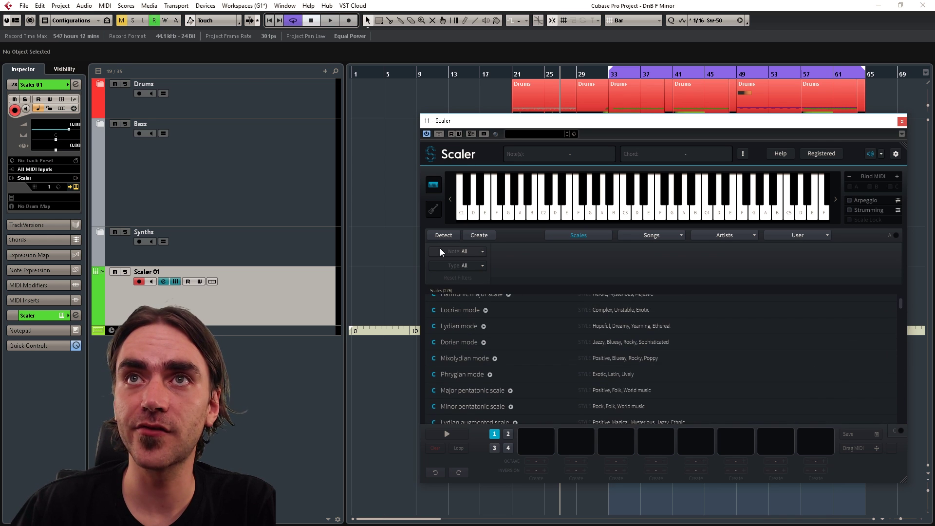
{"action": "left_click", "coordinate": [467, 251]}
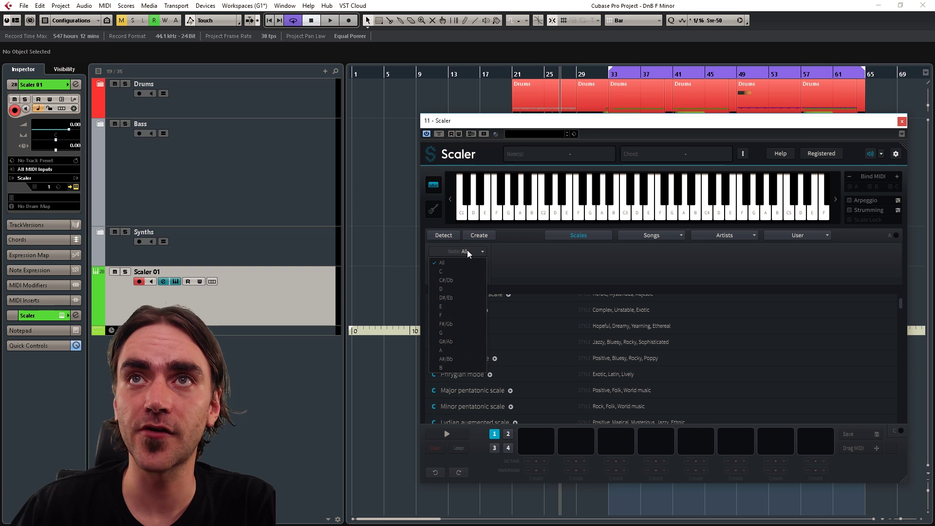
{"action": "left_click", "coordinate": [446, 315]}
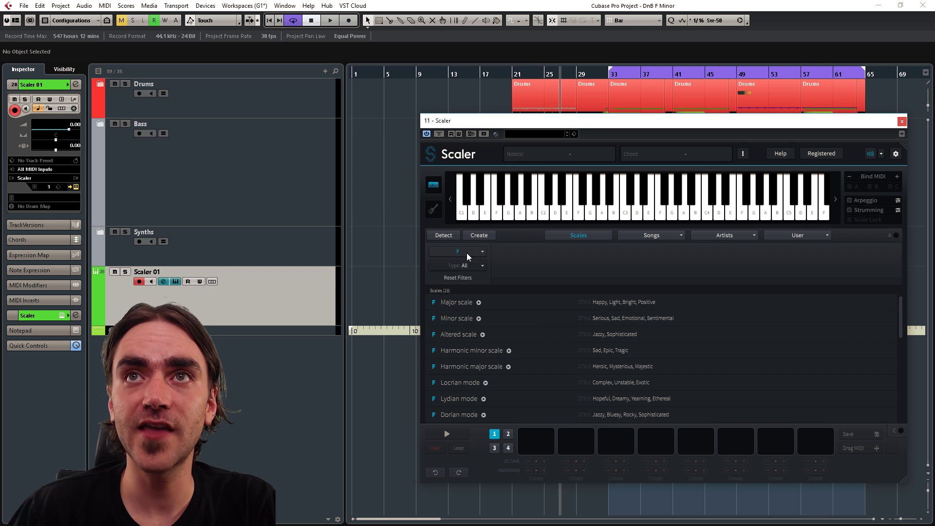
{"action": "left_click", "coordinate": [458, 318]}
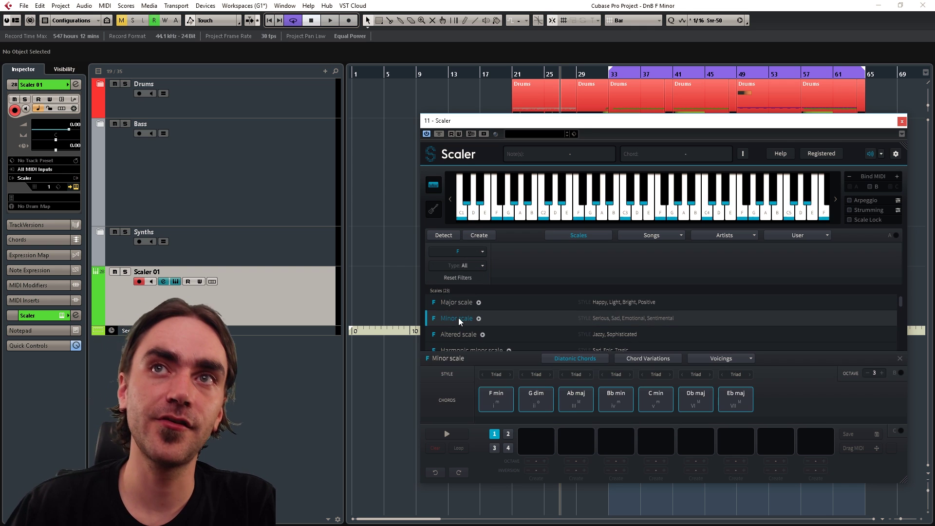
Step: Audition the F minor scale's diatonic chords, including F min, G dim and Db maj
{"action": "left_click", "coordinate": [505, 394]}
{"action": "left_click", "coordinate": [497, 402]}
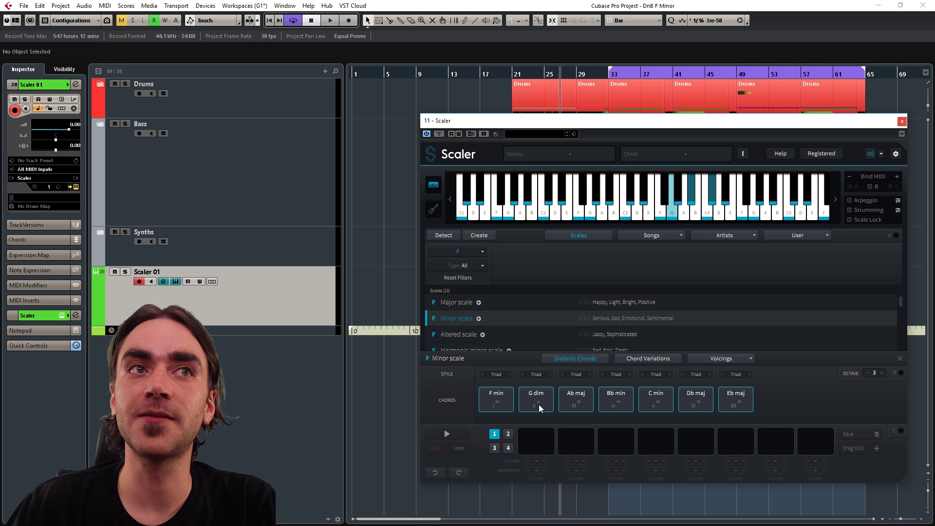
{"action": "left_click", "coordinate": [684, 408]}
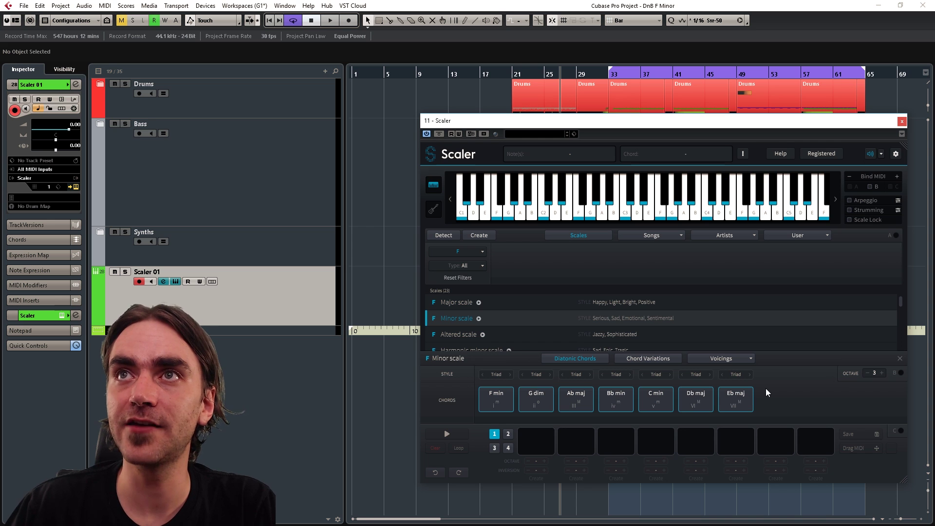
Step: Bind MIDI to section B and audition the diatonic chords Eb maj and F min
{"action": "left_click", "coordinate": [871, 187]}
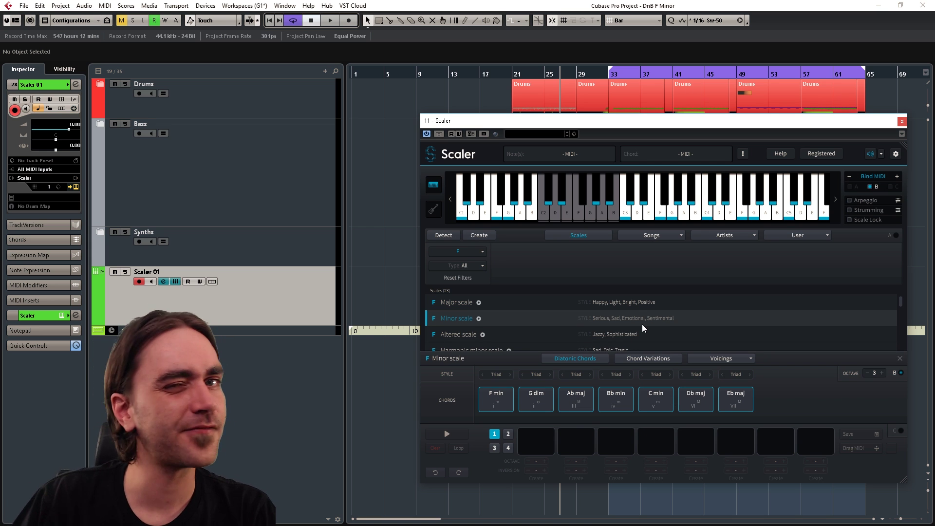
{"action": "left_click", "coordinate": [722, 394]}
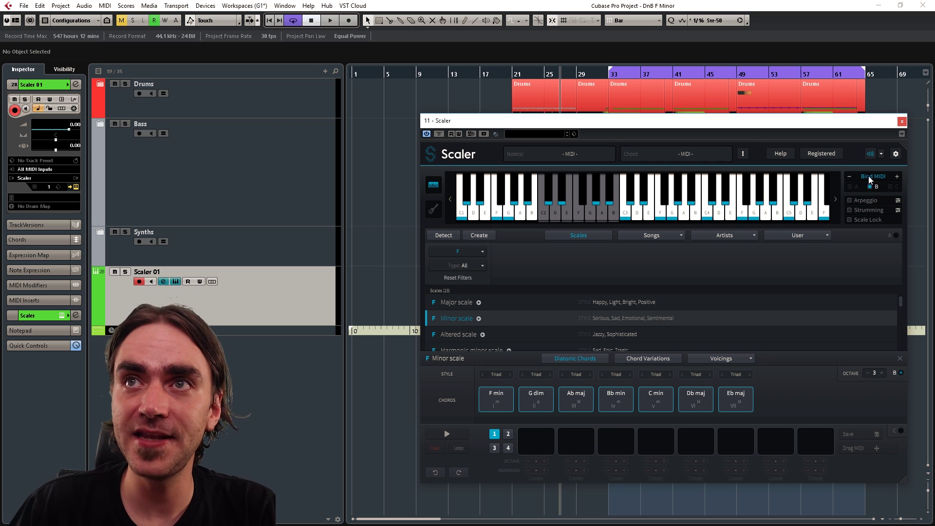
{"action": "left_click", "coordinate": [500, 405]}
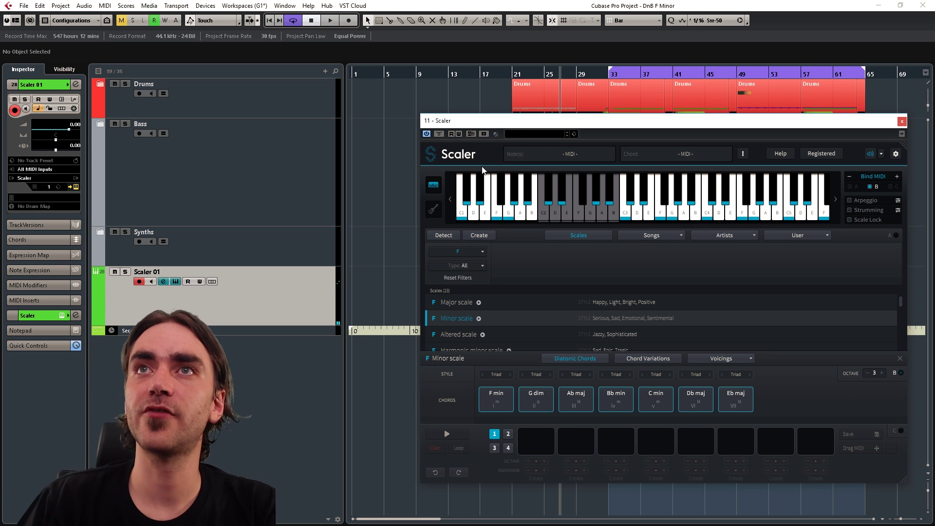
Step: Reposition the Scaler window and try the diatonic chords against the project playback, stopping it before auditioning F min
{"action": "left_click_drag", "start_coordinate": [488, 120], "coordinate": [43, 71]}
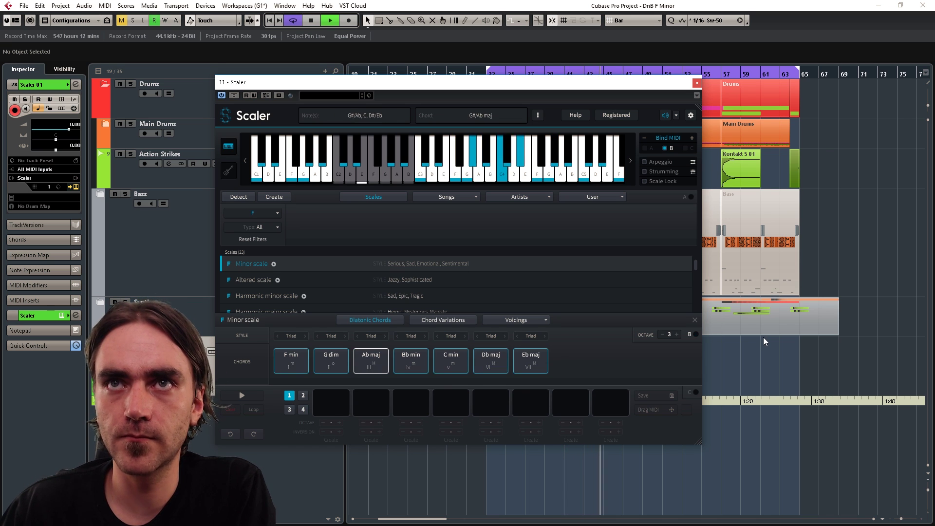
{"action": "key", "text": "space"}
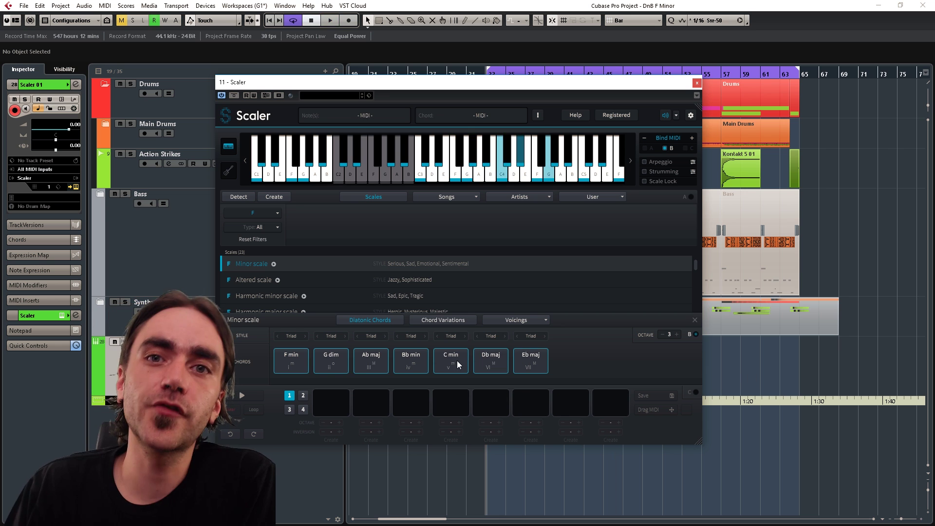
{"action": "left_click", "coordinate": [296, 359]}
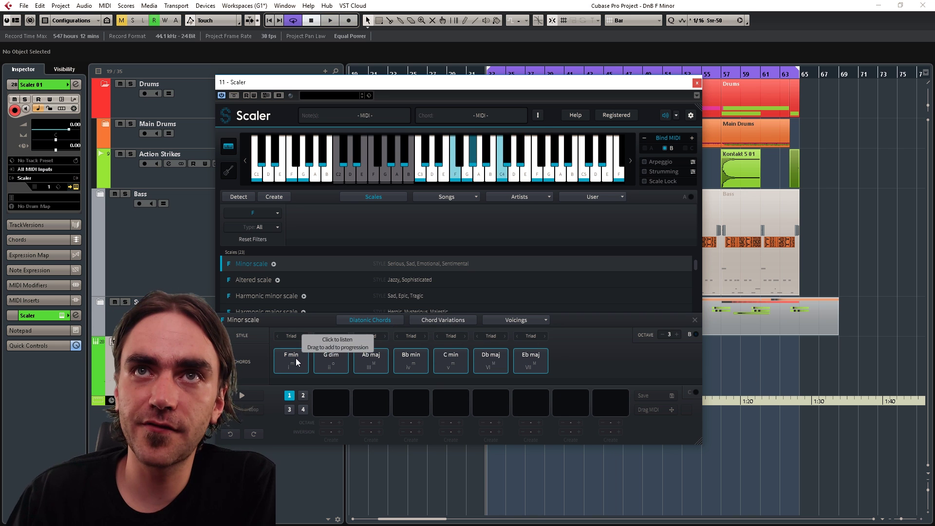
Step: Show the chord variations of F and audition F min, F sus2, F sus4 and F min7
{"action": "left_click", "coordinate": [441, 320]}
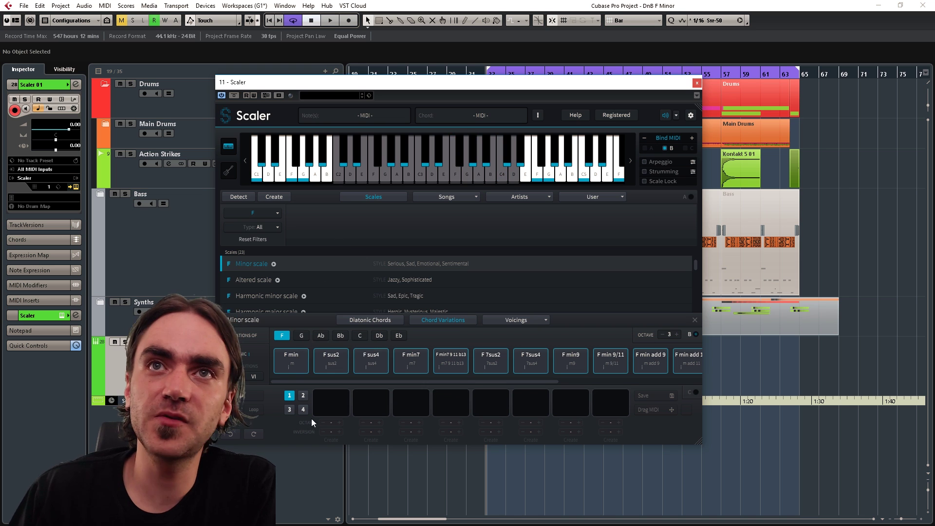
{"action": "left_click", "coordinate": [297, 356]}
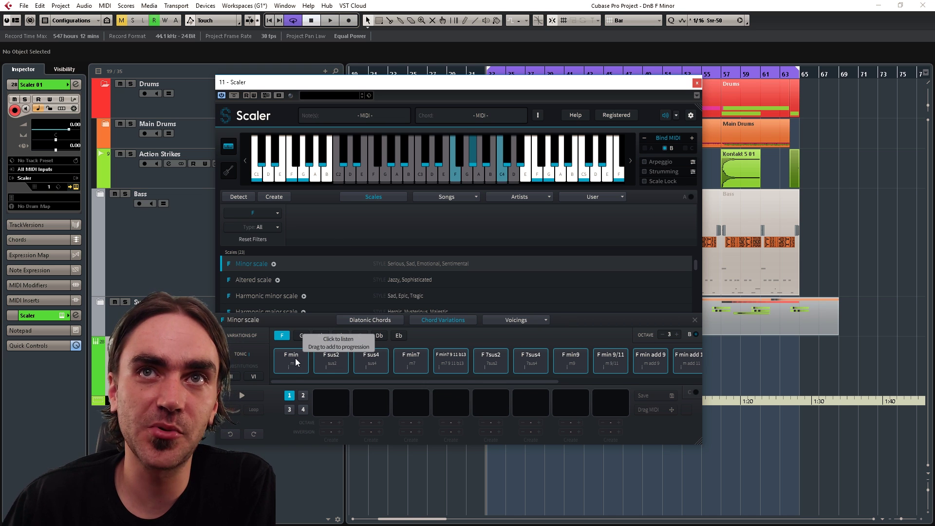
{"action": "left_click", "coordinate": [294, 360]}
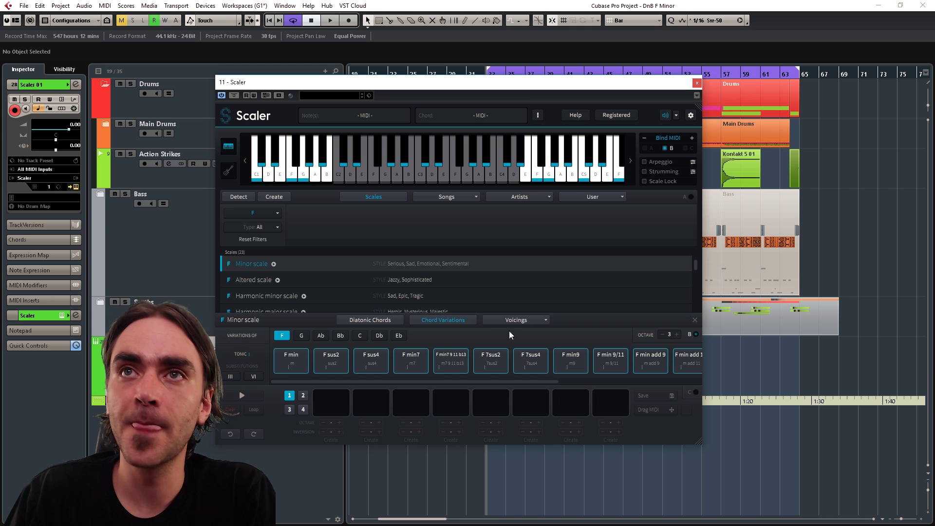
{"action": "left_click", "coordinate": [341, 354]}
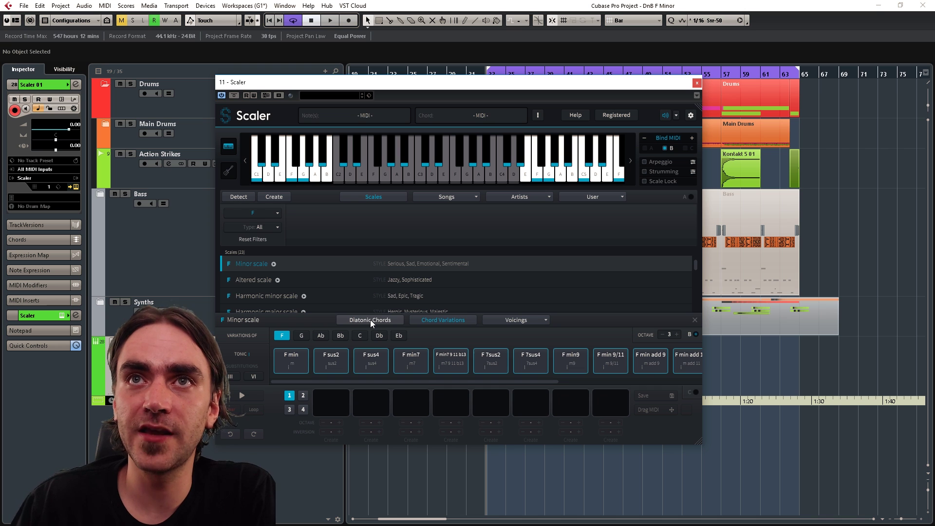
{"action": "left_click", "coordinate": [294, 358]}
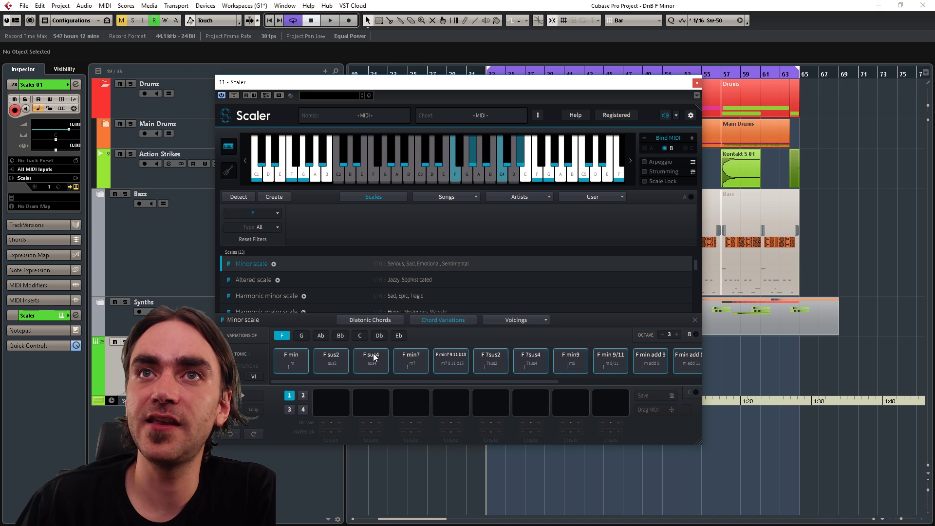
{"action": "left_click", "coordinate": [322, 365]}
{"action": "left_click", "coordinate": [371, 363]}
{"action": "left_click", "coordinate": [411, 366]}
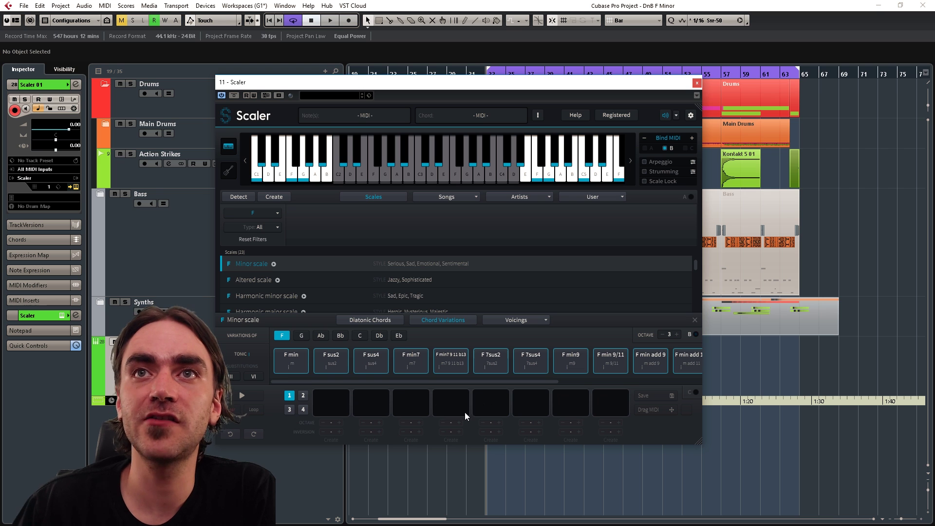
Step: Fill progression 1 with F min, F sus2, F sus4, F min7, Ab maj7, Ab sus4, Db sus2 and Db maj
{"action": "left_click", "coordinate": [293, 361]}
{"action": "left_click_drag", "start_coordinate": [293, 360], "coordinate": [332, 402]}
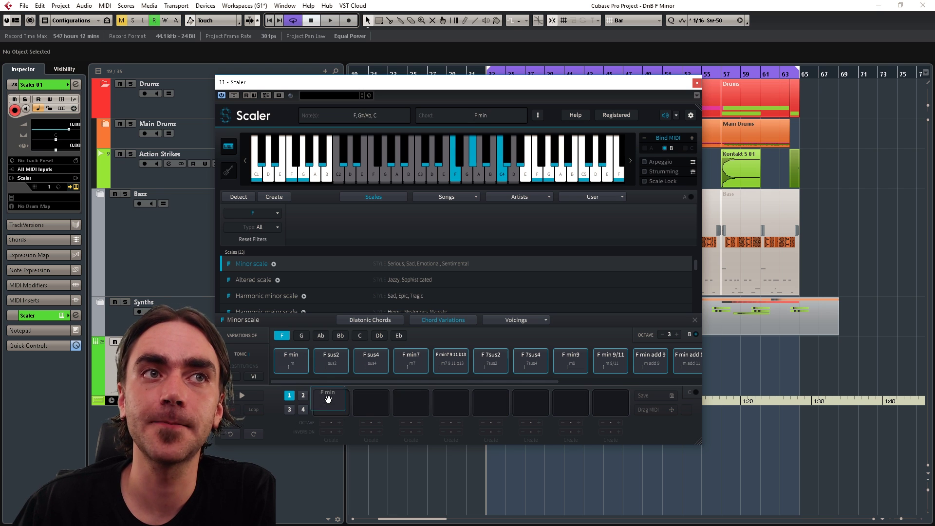
{"action": "left_click", "coordinate": [321, 337]}
{"action": "left_click_drag", "start_coordinate": [411, 361], "coordinate": [489, 400]}
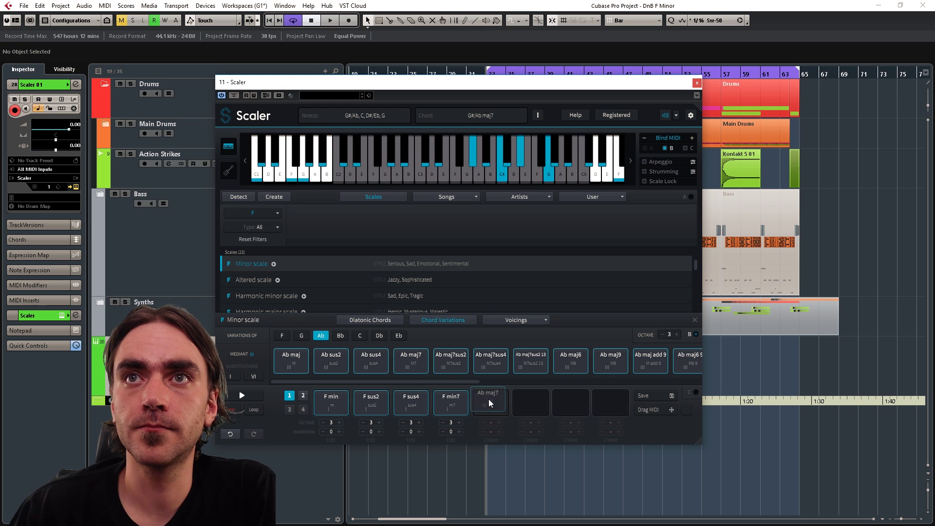
{"action": "left_click", "coordinate": [376, 360]}
{"action": "left_click_drag", "start_coordinate": [372, 363], "coordinate": [539, 409]}
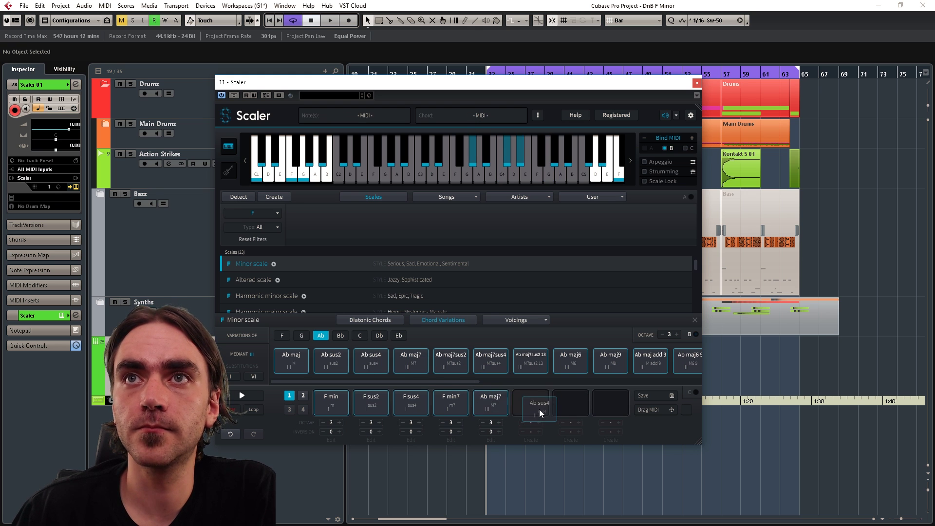
{"action": "left_click_drag", "start_coordinate": [539, 409], "coordinate": [538, 408]}
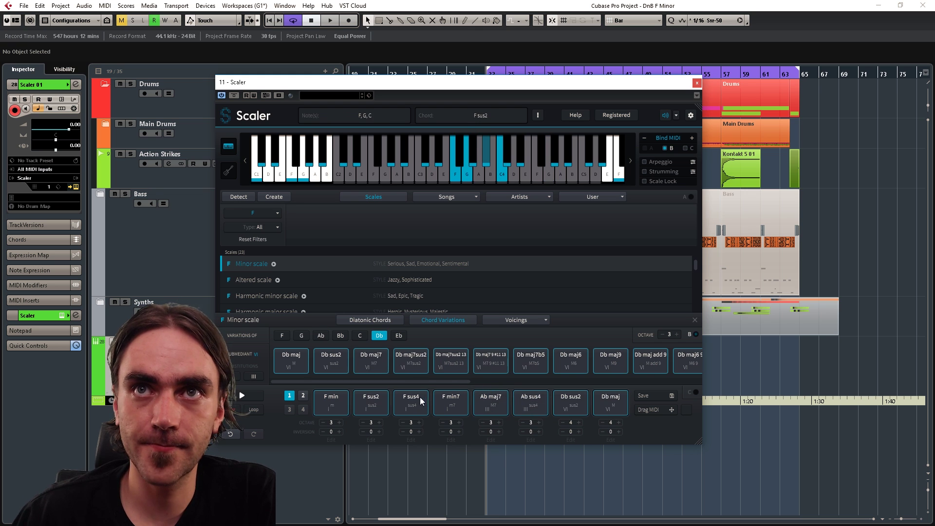
Step: Audition the chords of progression 1, including F sus4, F min7, Ab sus4 and Db maj
{"action": "left_click", "coordinate": [420, 396]}
{"action": "left_click", "coordinate": [461, 399]}
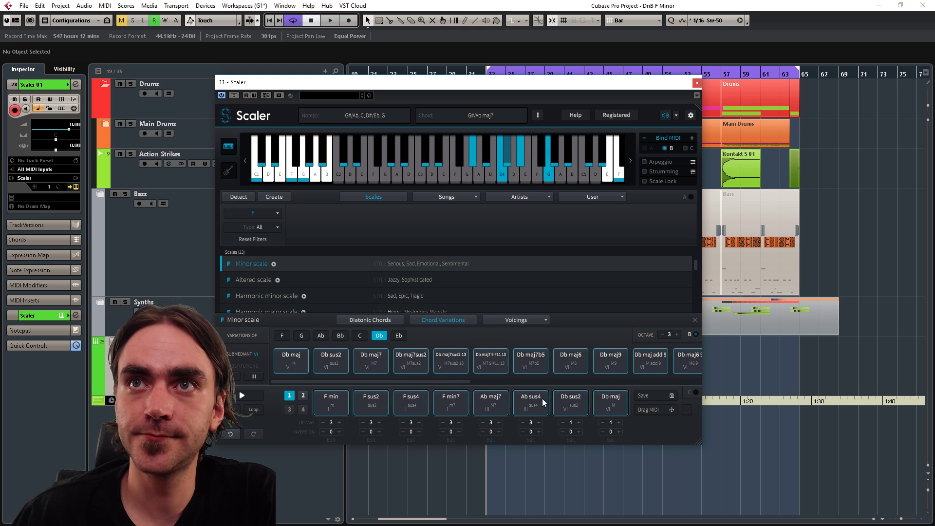
{"action": "left_click", "coordinate": [542, 398]}
{"action": "left_click", "coordinate": [609, 406]}
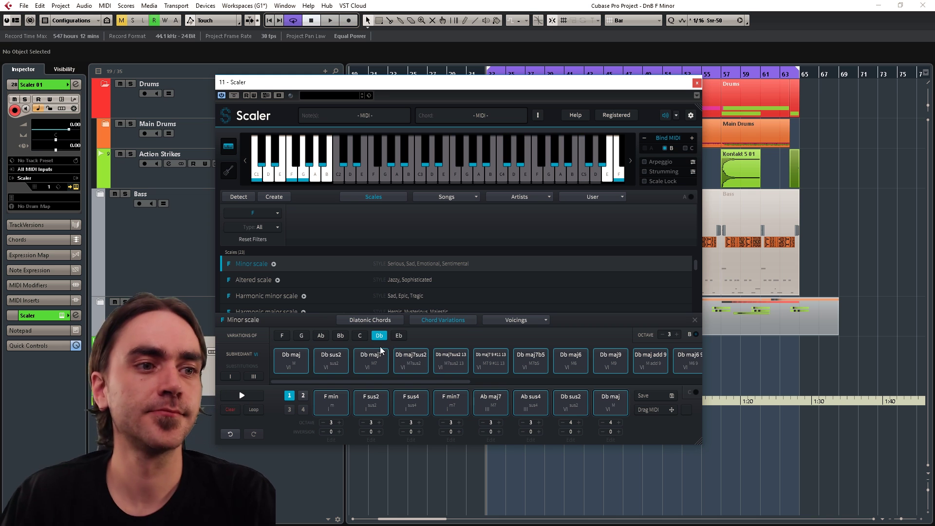
{"action": "left_click", "coordinate": [605, 394]}
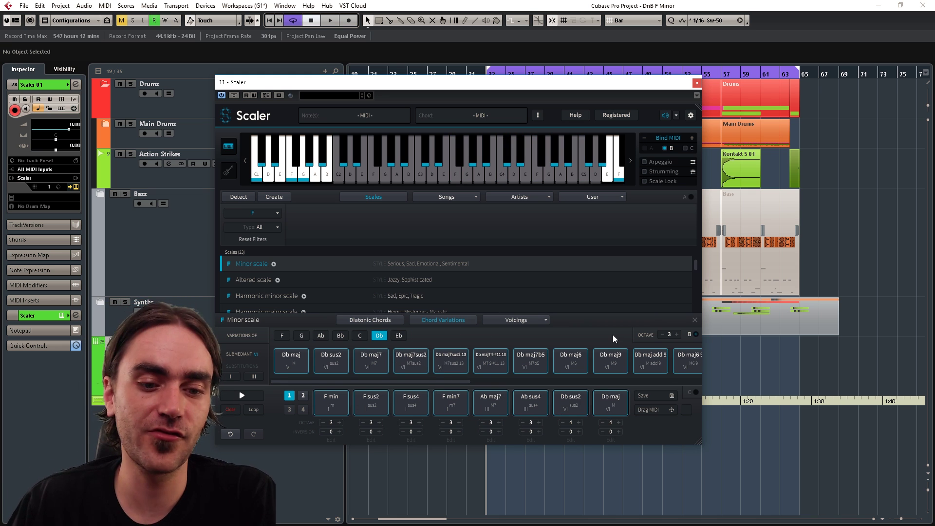
Step: Bind MIDI to section C, the built progression, and audition its first chords
{"action": "left_click", "coordinate": [686, 148]}
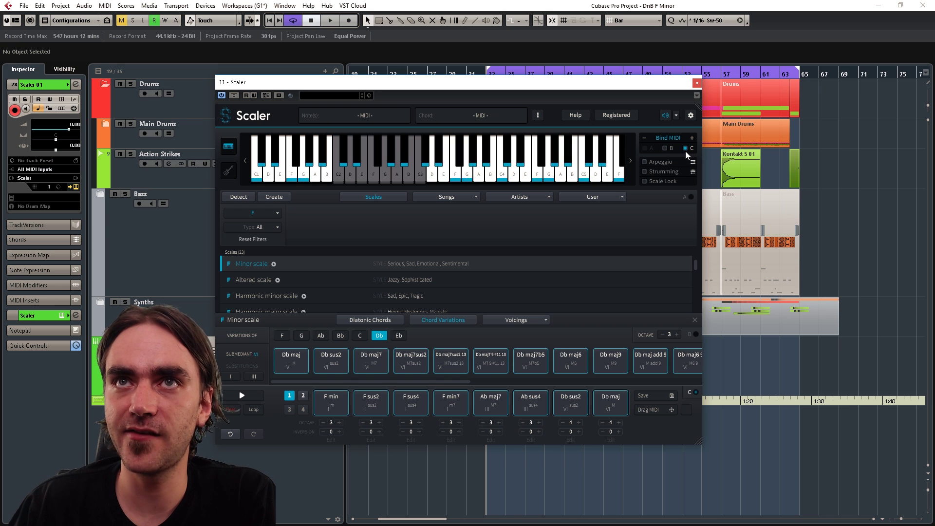
{"action": "left_click", "coordinate": [344, 404]}
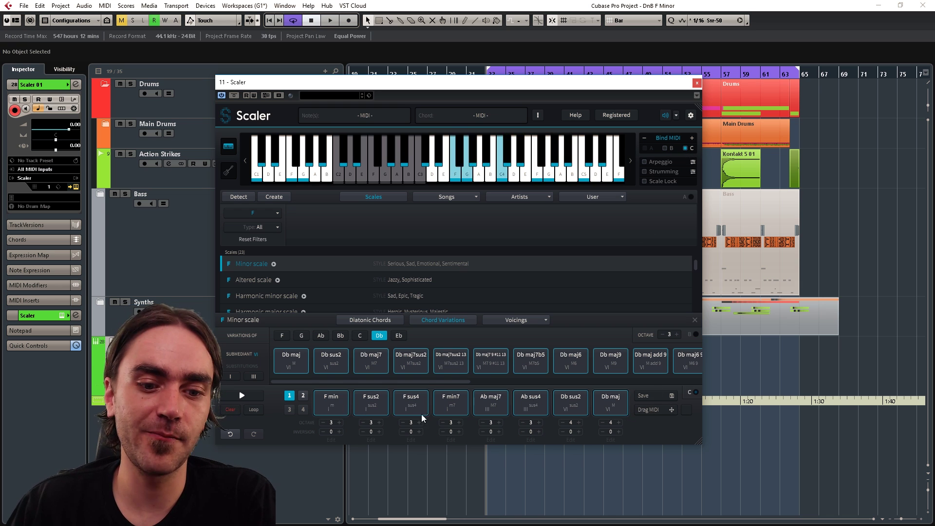
{"action": "left_click", "coordinate": [354, 398]}
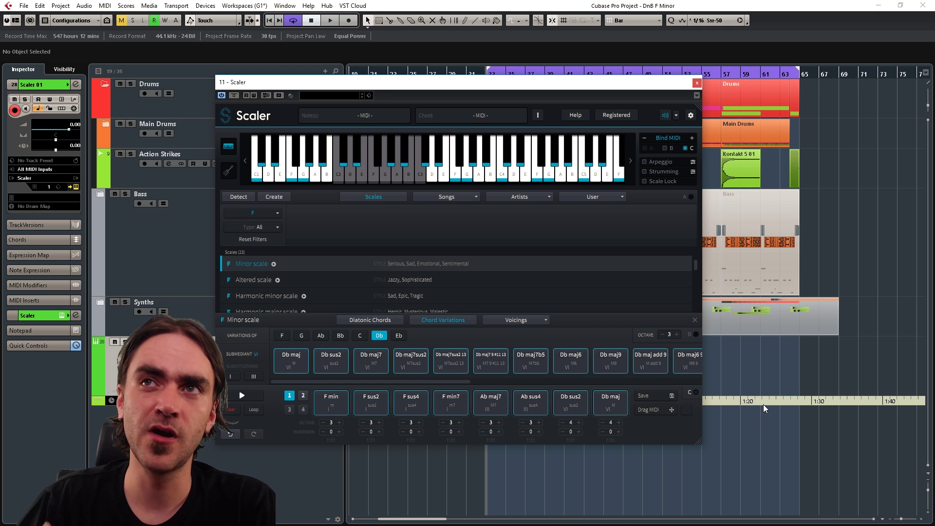
Step: Apply Voicing 4 to the F minor scale's chords and audition its G dim and F min
{"action": "left_click", "coordinate": [517, 320]}
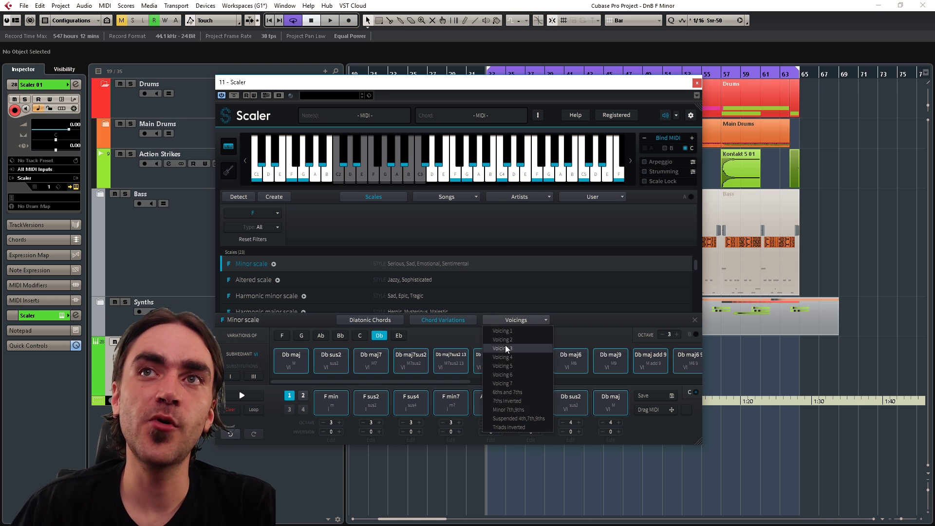
{"action": "left_click", "coordinate": [508, 358]}
{"action": "left_click", "coordinate": [321, 365]}
{"action": "left_click", "coordinate": [295, 360]}
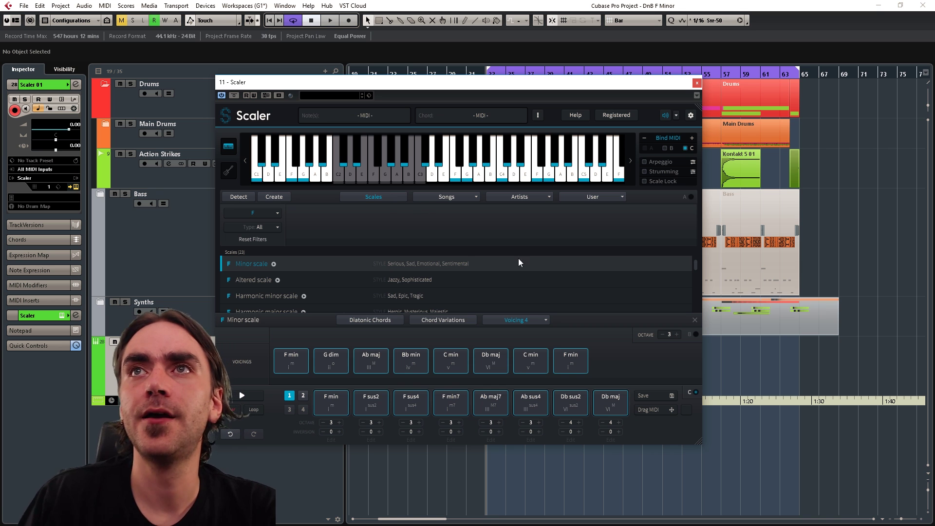
Step: Play the project from bar 33 to hear the beat the Scaler chords have to fit, and stop playback
{"action": "key", "text": "space"}
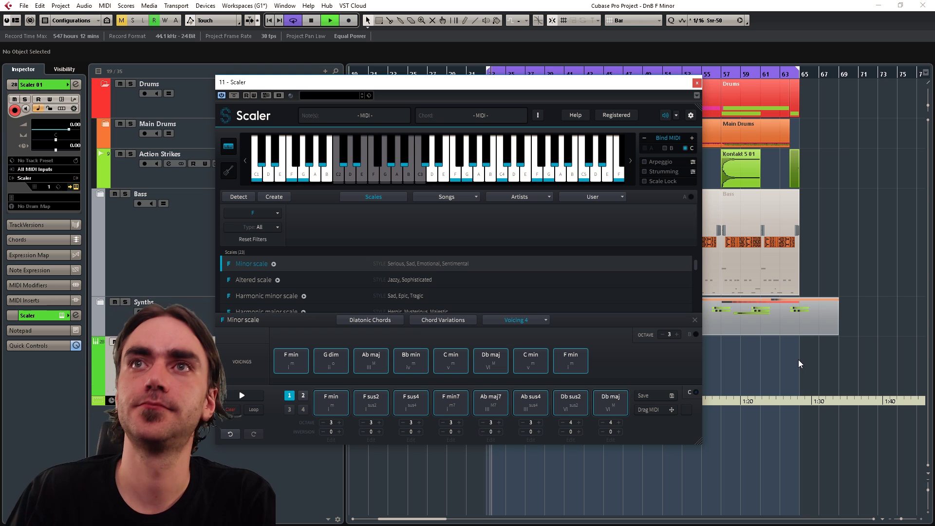
{"action": "left_click", "coordinate": [769, 356]}
{"action": "key", "text": "space"}
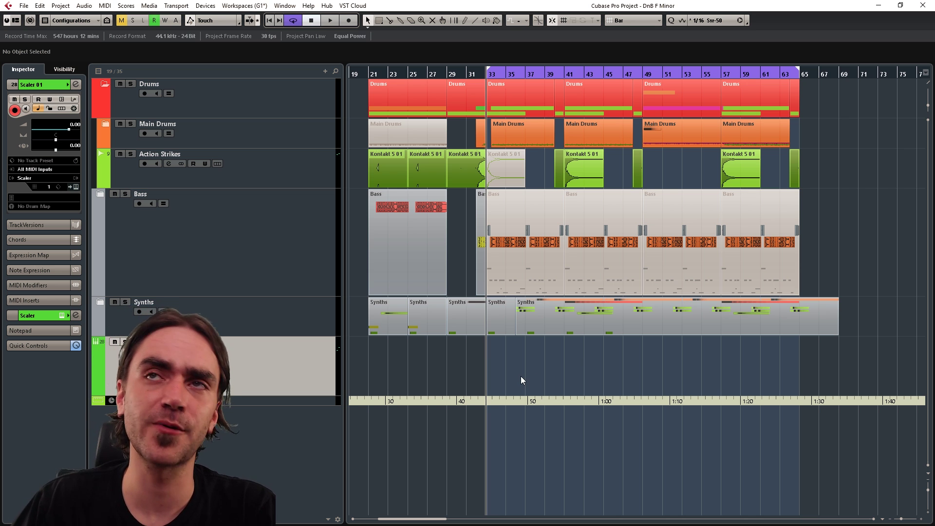
Step: Shorten the cycle range to bars 33–45 and record a MIDI part triggering the chords on the Scaler 01 track
{"action": "scroll", "coordinate": [579, 385], "scroll_direction": "left", "scroll_amount": 4}
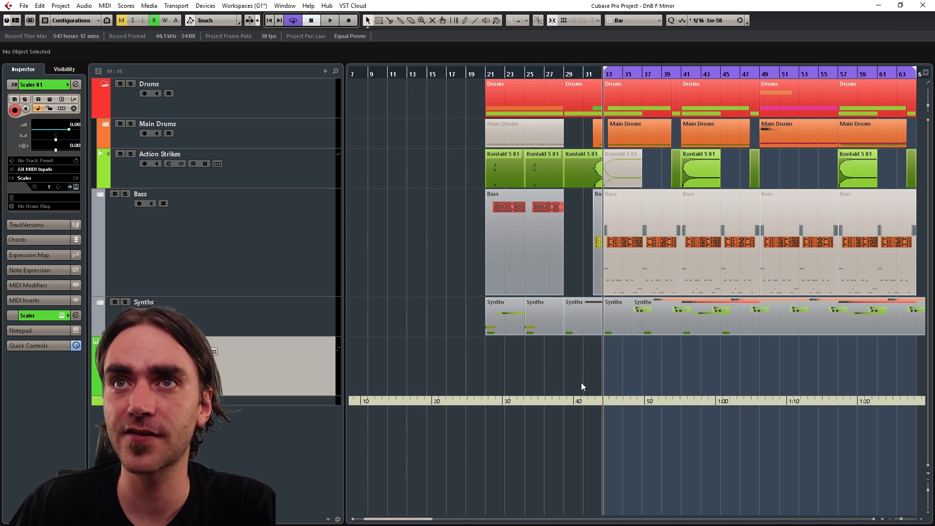
{"action": "scroll", "coordinate": [579, 385], "scroll_direction": "up", "scroll_amount": 2}
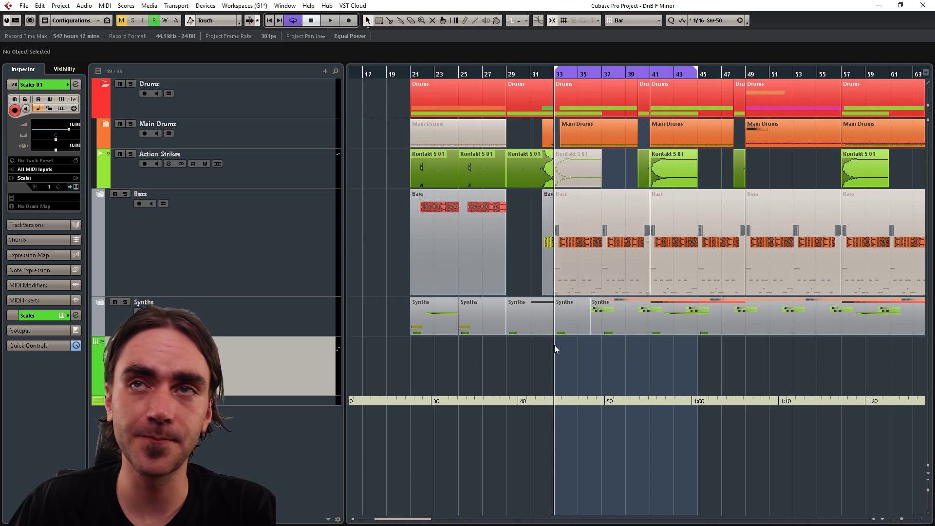
{"action": "scroll", "coordinate": [541, 419], "scroll_direction": "right", "scroll_amount": 1}
{"action": "scroll", "coordinate": [609, 399], "scroll_direction": "right", "scroll_amount": 2}
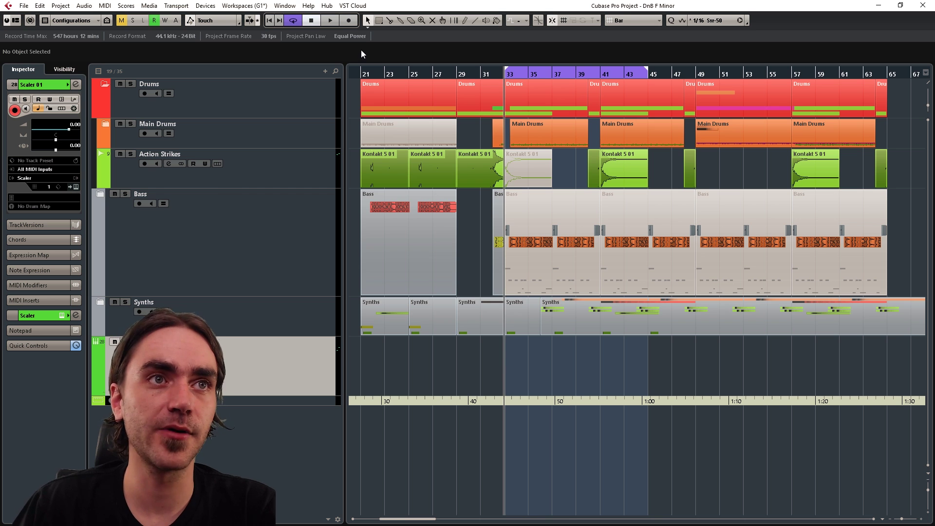
{"action": "key", "text": "KP_Multiply"}
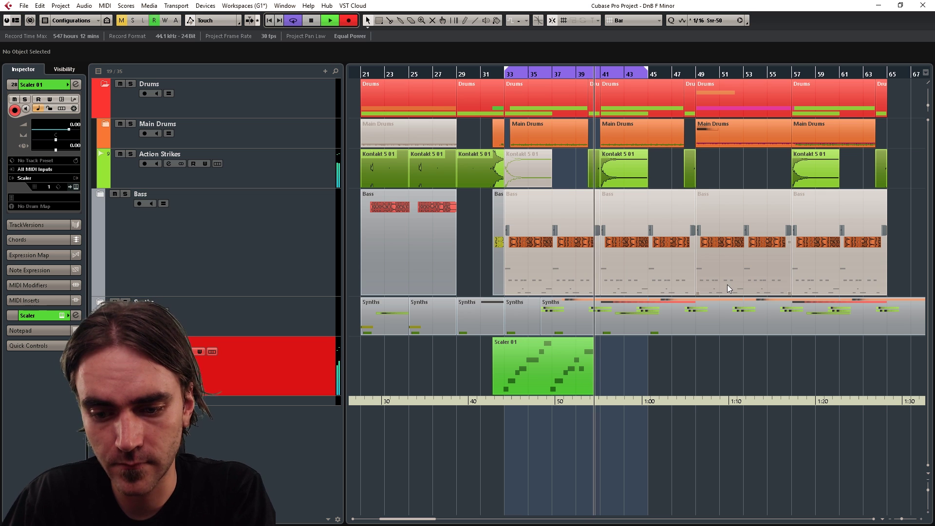
{"action": "left_click", "coordinate": [348, 20]}
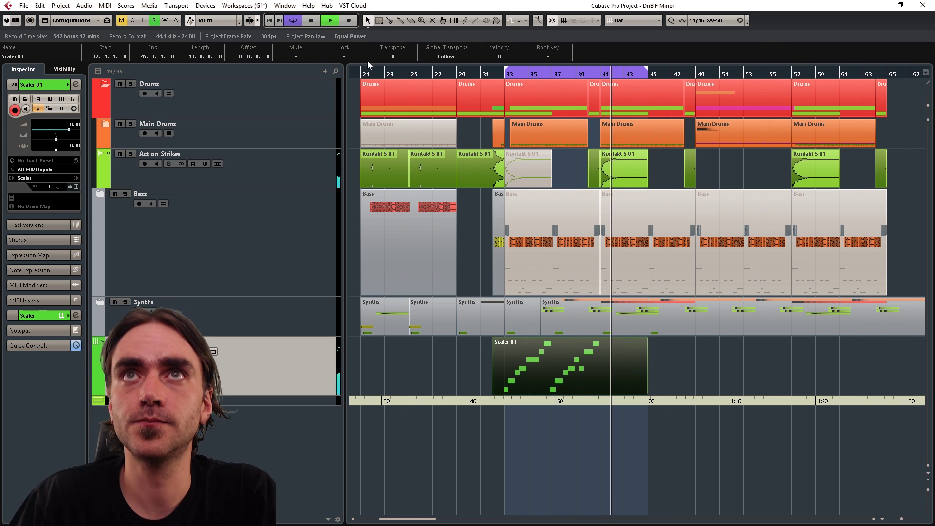
{"action": "key", "text": "space"}
Step: Open the recorded Scaler 01 part in the Key Editor and quantize all its notes to 1/16 Sw-50
{"action": "key", "text": "Return"}
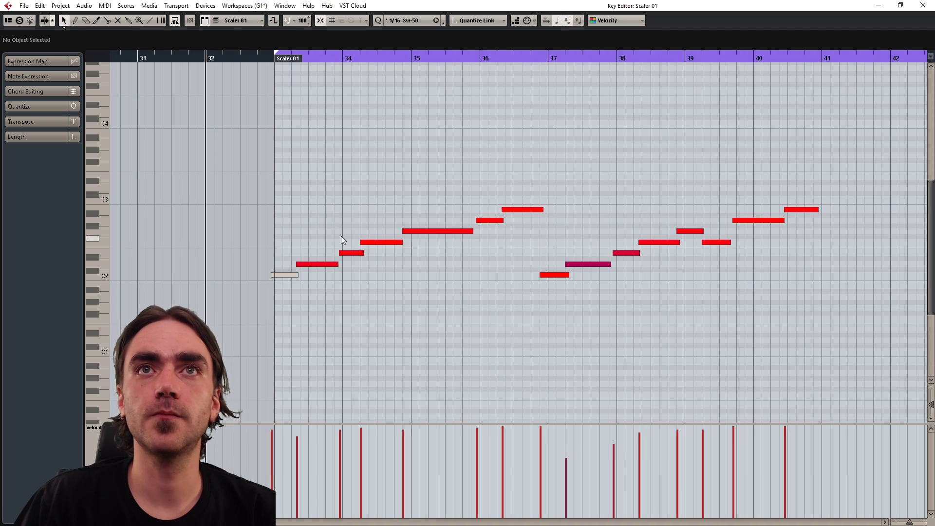
{"action": "scroll", "coordinate": [341, 236], "scroll_direction": "up", "scroll_amount": 2}
{"action": "key", "text": "ctrl+a"}
{"action": "scroll", "coordinate": [226, 280], "scroll_direction": "up", "scroll_amount": 3}
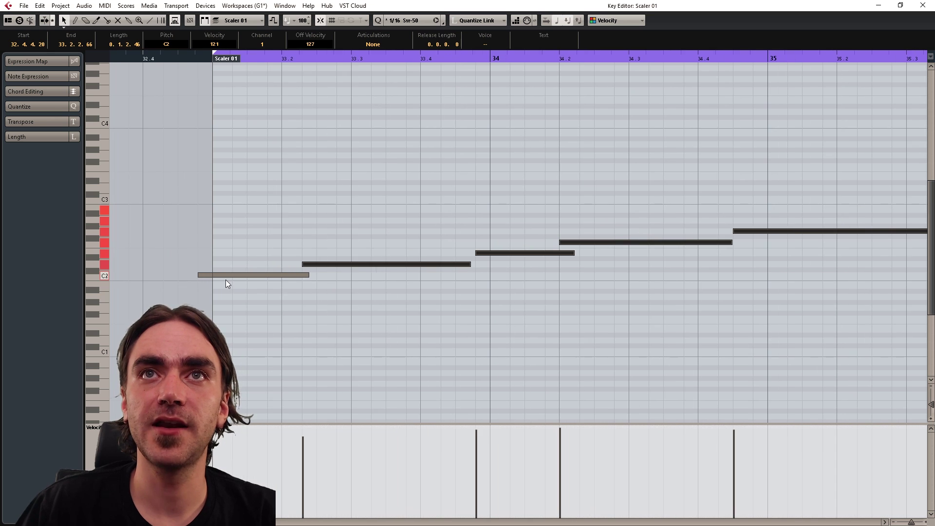
{"action": "key", "text": "q"}
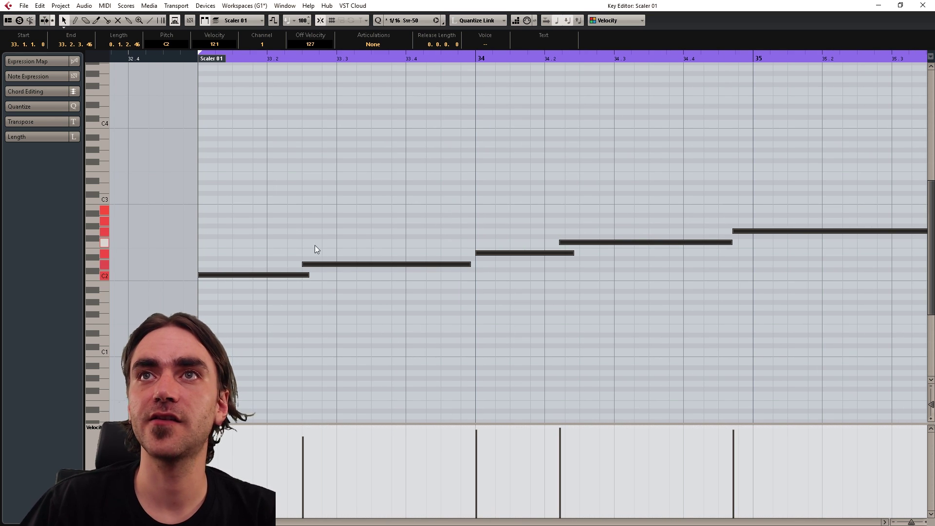
Step: Set the quantize preset to 1/16 and close the Key Editor of the Scaler 01 part
{"action": "scroll", "coordinate": [317, 247], "scroll_direction": "down", "scroll_amount": 4}
{"action": "left_click", "coordinate": [261, 221]}
{"action": "left_click", "coordinate": [411, 20]}
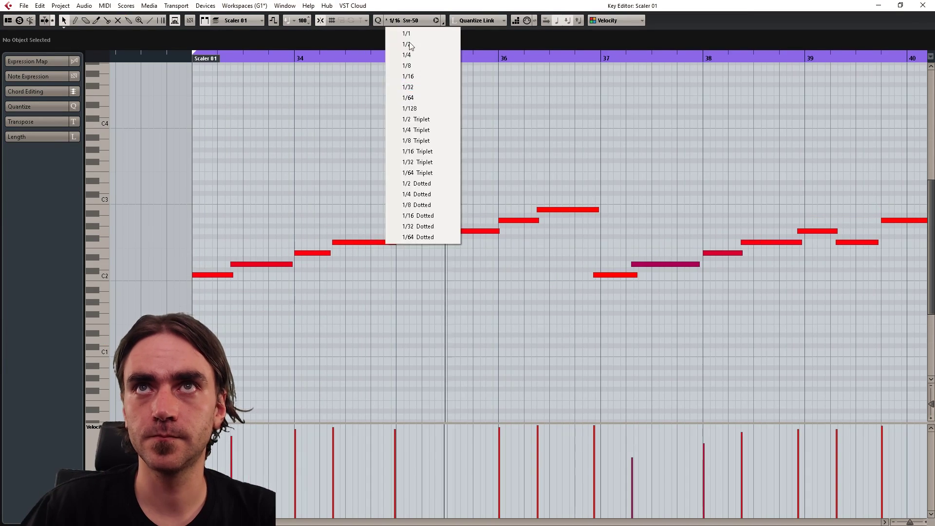
{"action": "left_click", "coordinate": [410, 46]}
{"action": "scroll", "coordinate": [536, 243], "scroll_direction": "right", "scroll_amount": 6}
{"action": "key", "text": "Escape"}
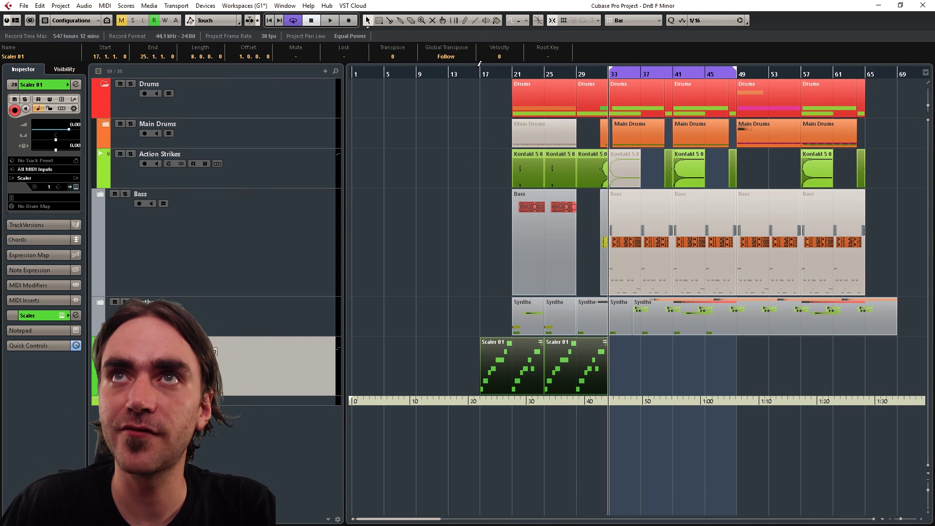
Step: Set the cycle range to bars 17–33, look through Scaler's built-in sounds, and play the two Scaler 01 parts
{"action": "left_click_drag", "start_coordinate": [479, 67], "coordinate": [608, 68]}
{"action": "left_click", "coordinate": [76, 188]}
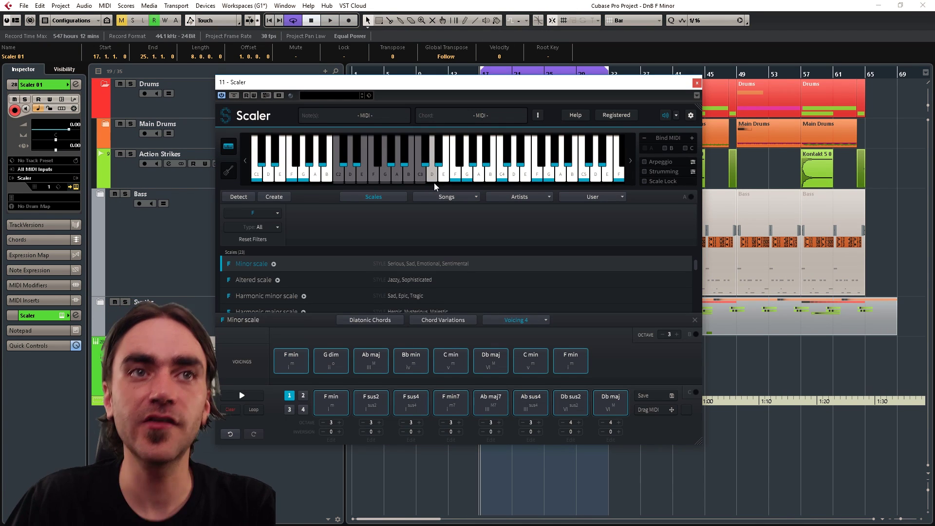
{"action": "left_click", "coordinate": [676, 116]}
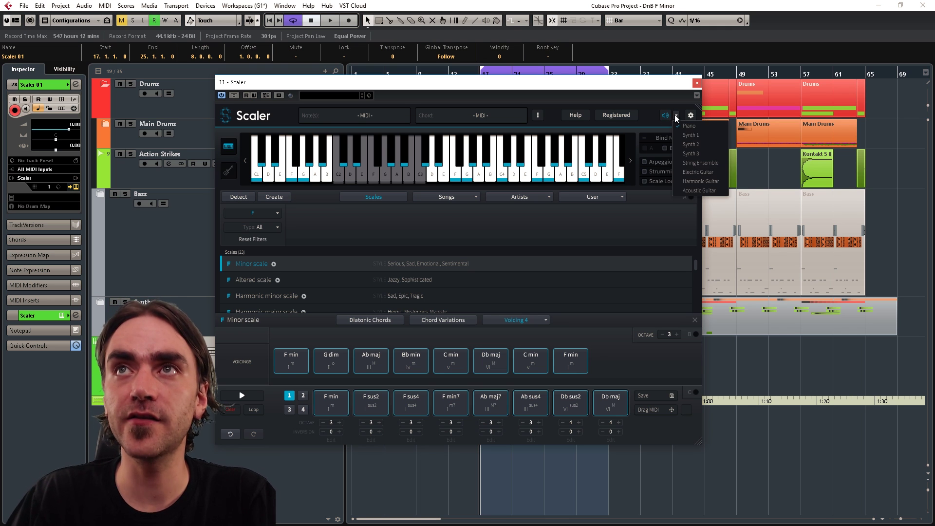
{"action": "left_click", "coordinate": [749, 454]}
{"action": "key", "text": "space"}
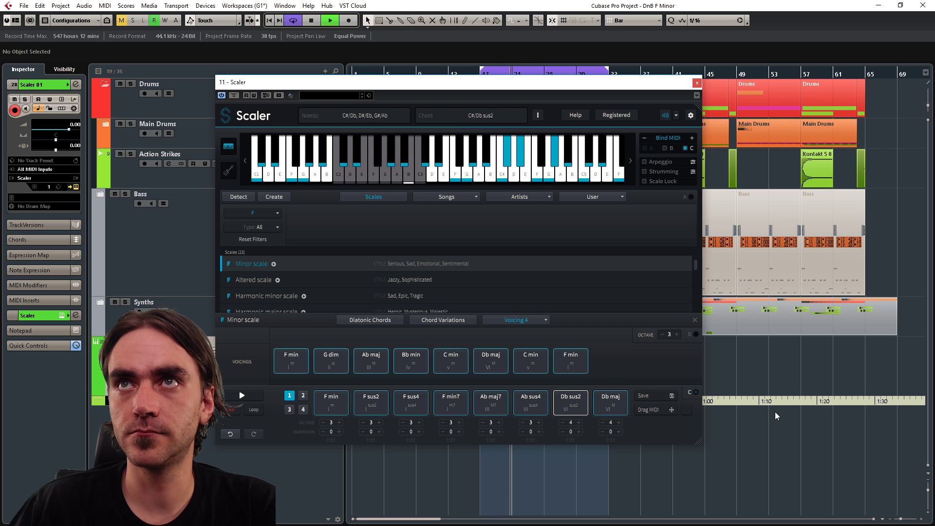
Step: Close Scaler, lower the Scaler 01 track's volume to -3.95, and move the cycle range to bars 33–49
{"action": "left_click", "coordinate": [698, 83]}
{"action": "left_click_drag", "start_coordinate": [71, 128], "coordinate": [66, 127]}
{"action": "left_click_drag", "start_coordinate": [570, 69], "coordinate": [700, 68]}
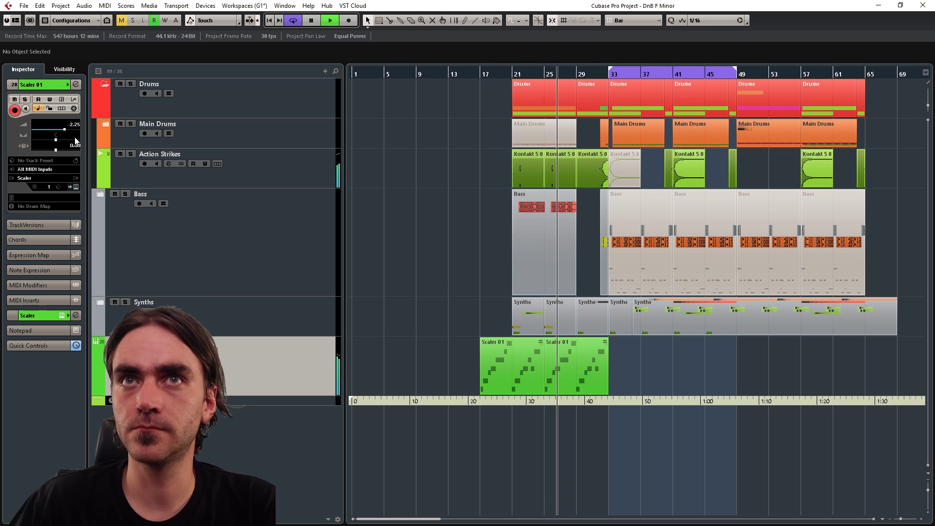
{"action": "scroll", "coordinate": [75, 141], "scroll_direction": "down", "scroll_amount": 2}
{"action": "key", "text": "space"}
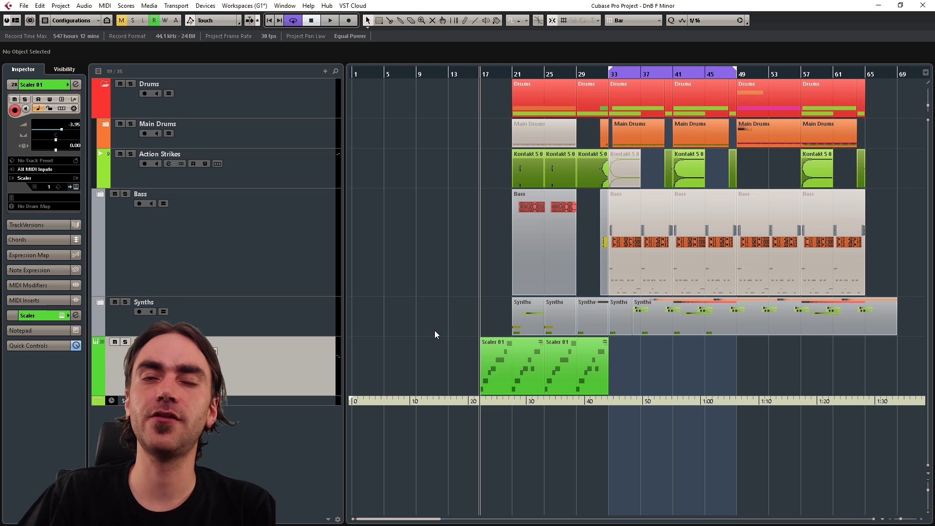
Step: Add an instrument track with FalconVSTx64 below the Scaler 01 track
{"action": "scroll", "coordinate": [606, 362], "scroll_direction": "up", "scroll_amount": 3, "text": "ctrl"}
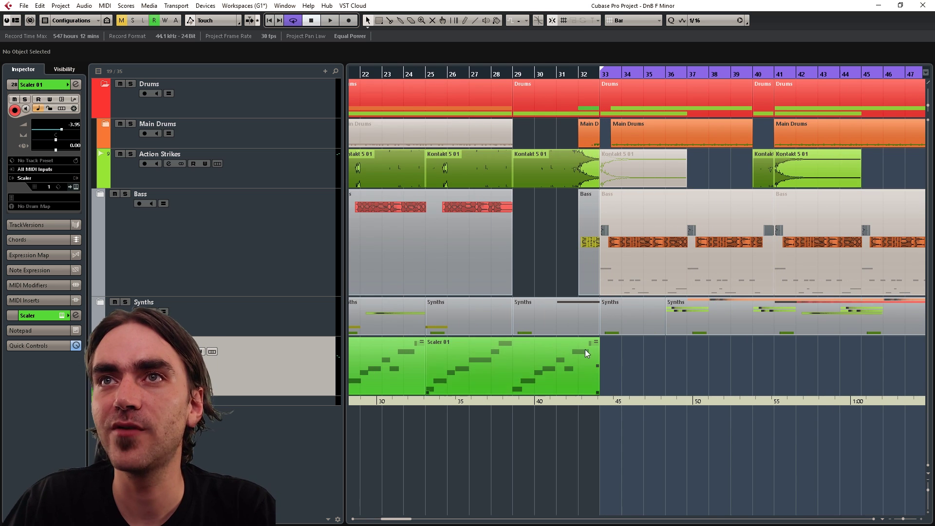
{"action": "scroll", "coordinate": [598, 373], "scroll_direction": "down", "scroll_amount": 2, "text": "ctrl"}
{"action": "scroll", "coordinate": [598, 376], "scroll_direction": "left", "scroll_amount": 2}
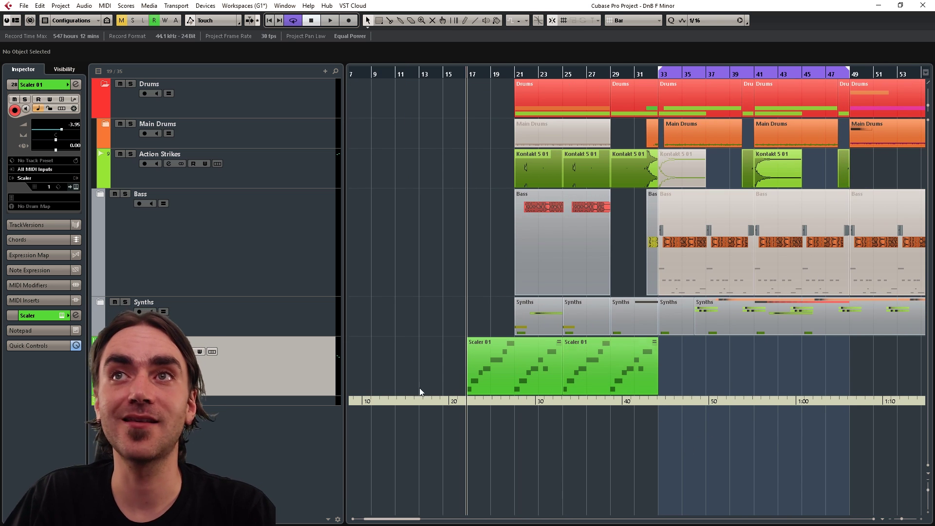
{"action": "right_click", "coordinate": [262, 366]}
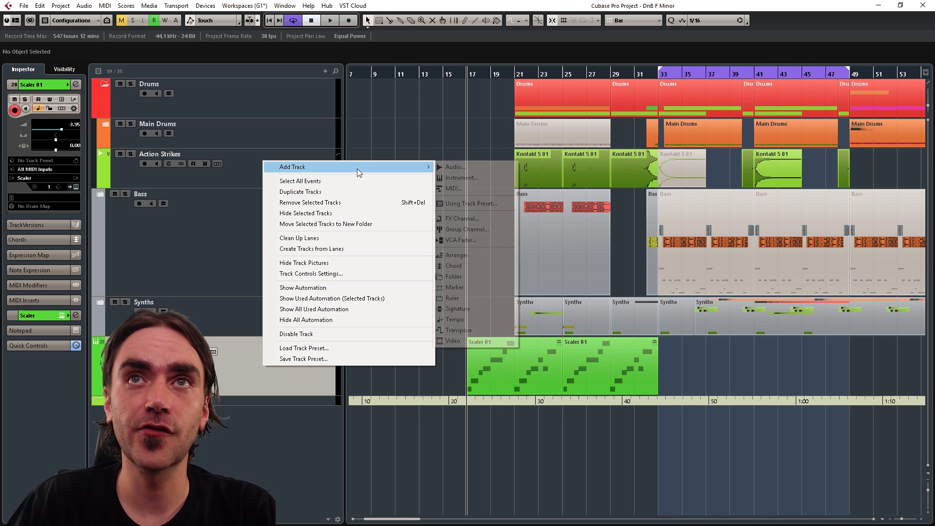
{"action": "mouse_move", "coordinate": [358, 168]}
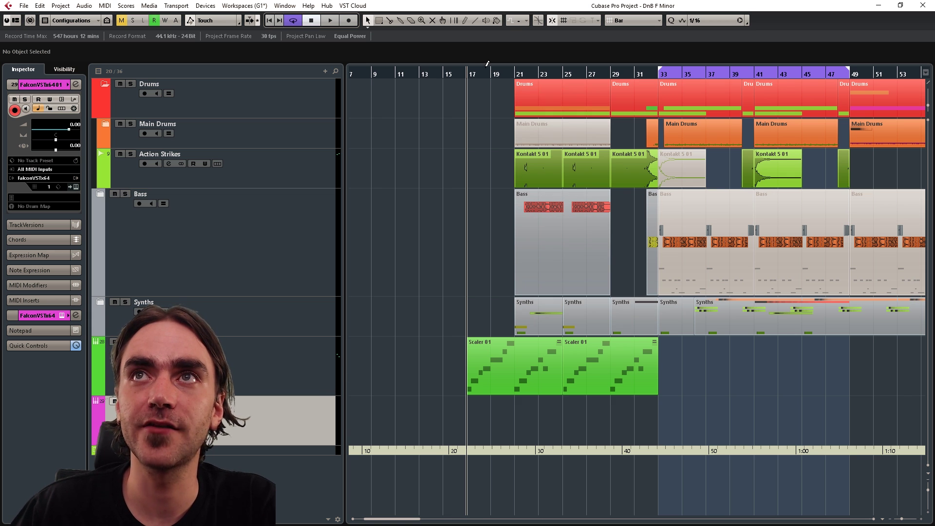
Step: Set the cycle range to bars 17–33 and use Scaler's MIDI Output as the Falcon track's MIDI input
{"action": "left_click_drag", "start_coordinate": [467, 73], "coordinate": [658, 73]}
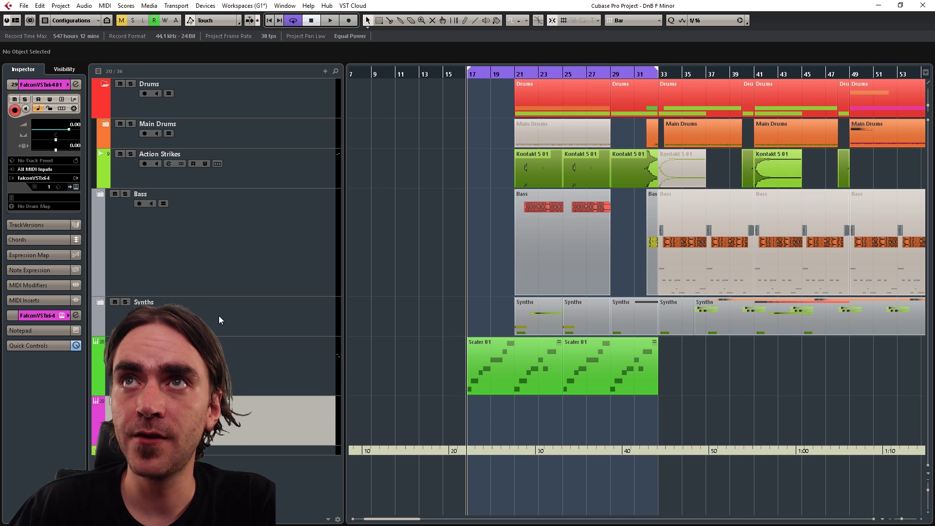
{"action": "left_click", "coordinate": [44, 169]}
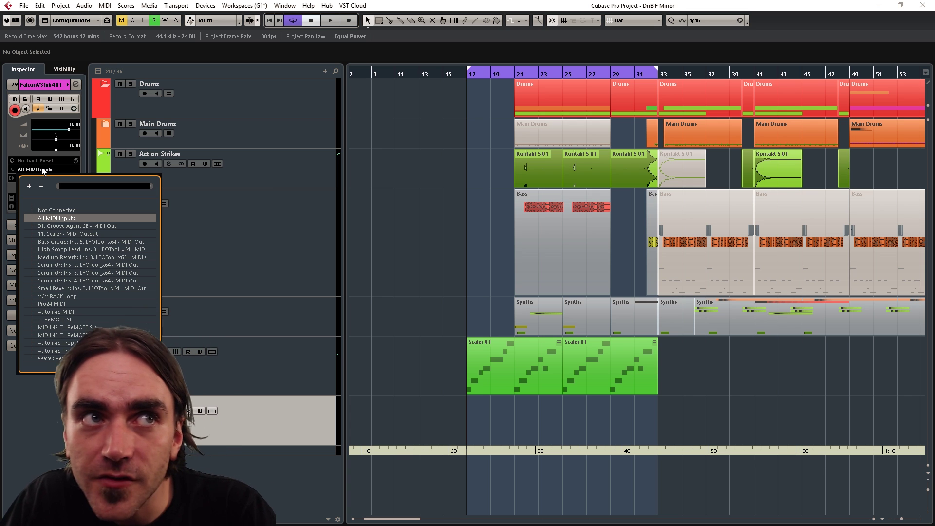
{"action": "left_click", "coordinate": [93, 233]}
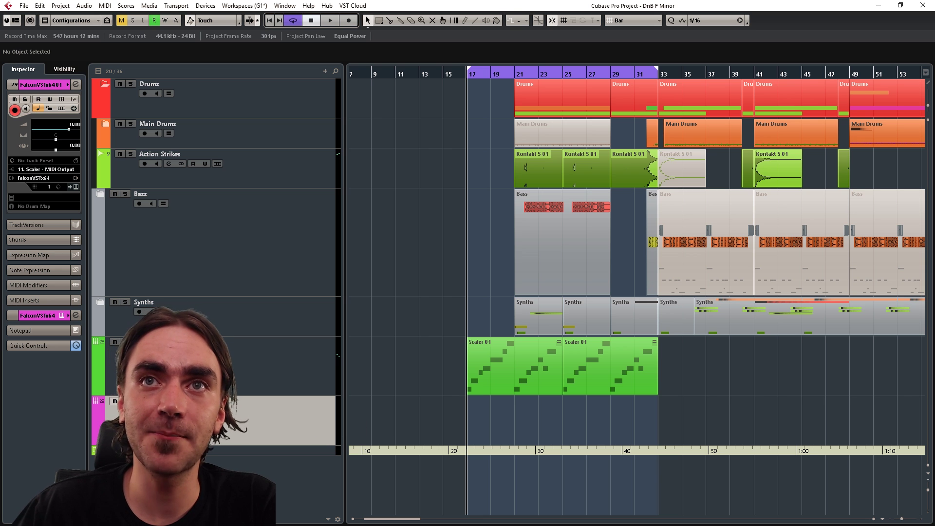
Step: Mute Scaler's internal sound on the Scaler 01 track and close the plugin
{"action": "left_click", "coordinate": [219, 365]}
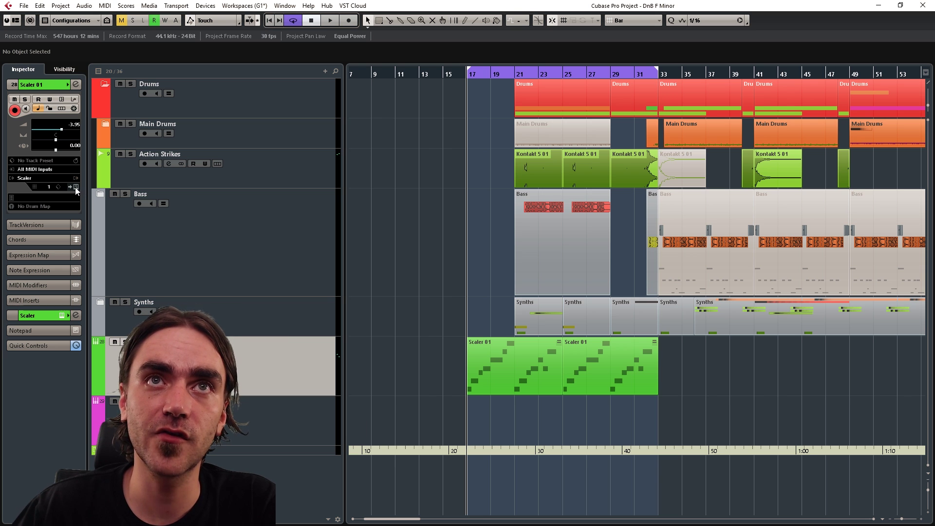
{"action": "left_click", "coordinate": [169, 351]}
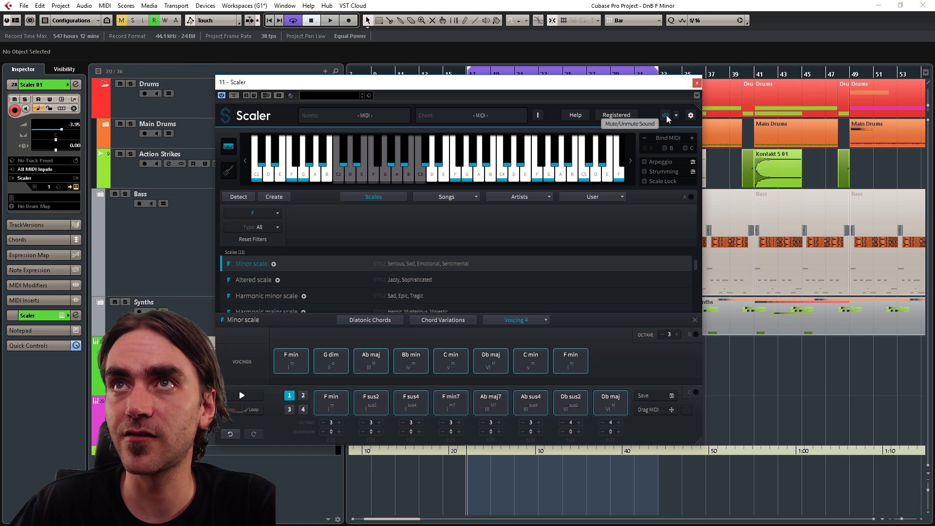
{"action": "left_click", "coordinate": [697, 83]}
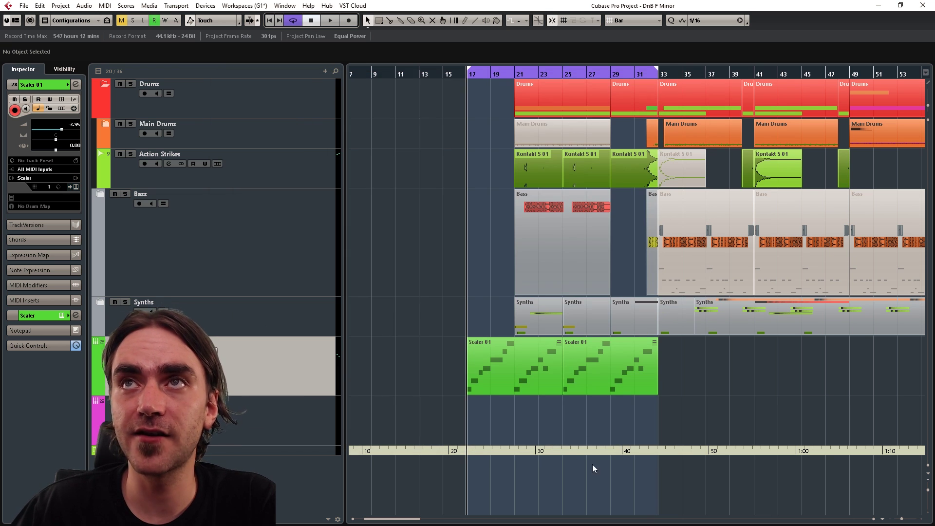
Step: Lower the Falcon track's volume to -9.06 and play the cycle range to hear Scaler's chords through Falcon
{"action": "left_click", "coordinate": [270, 422]}
{"action": "left_click_drag", "start_coordinate": [57, 130], "coordinate": [55, 129]}
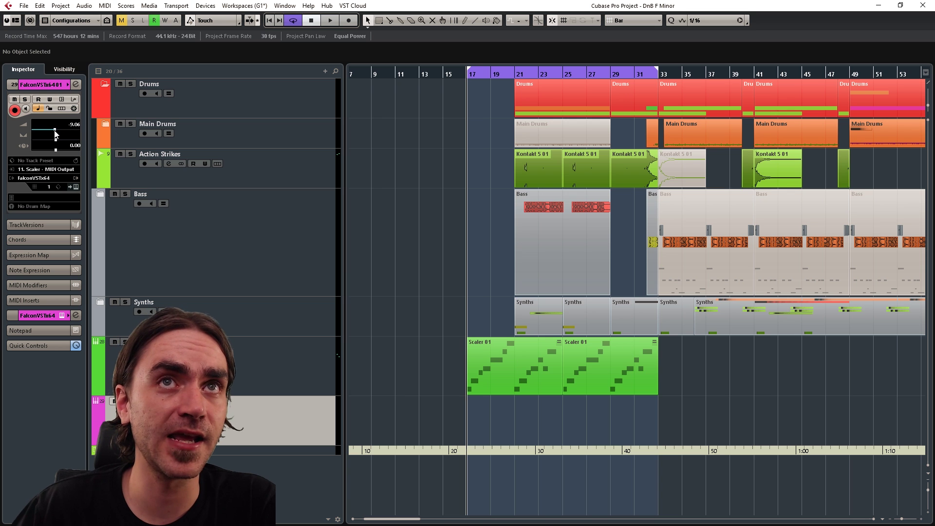
{"action": "key", "text": "space"}
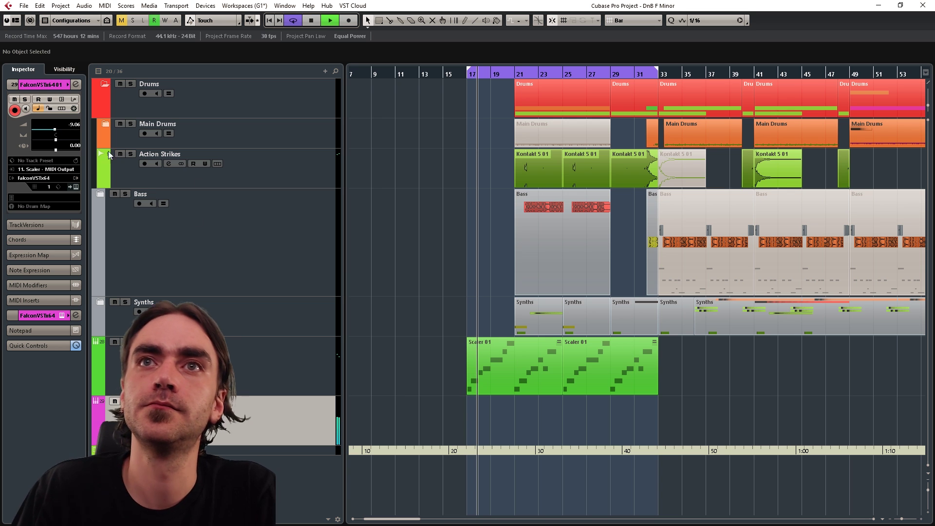
{"action": "left_click", "coordinate": [76, 186]}
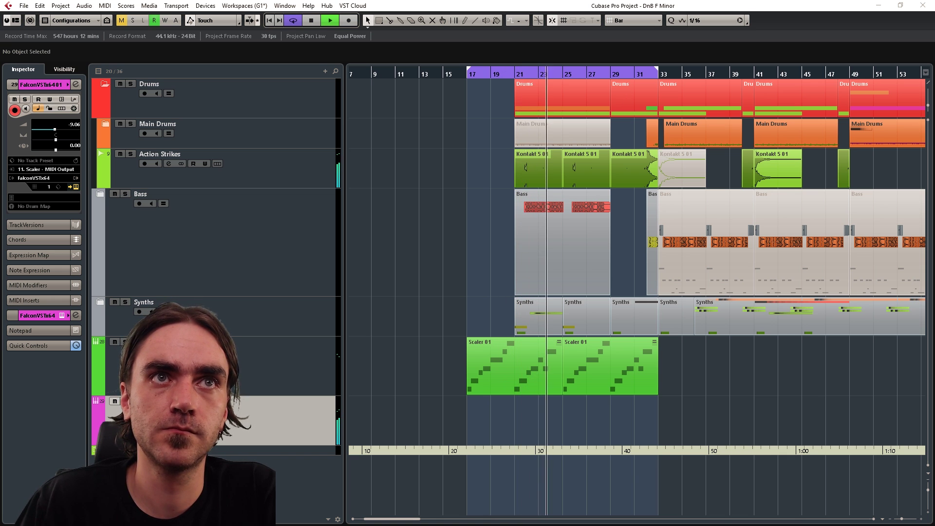
{"action": "key", "text": "KP_1"}
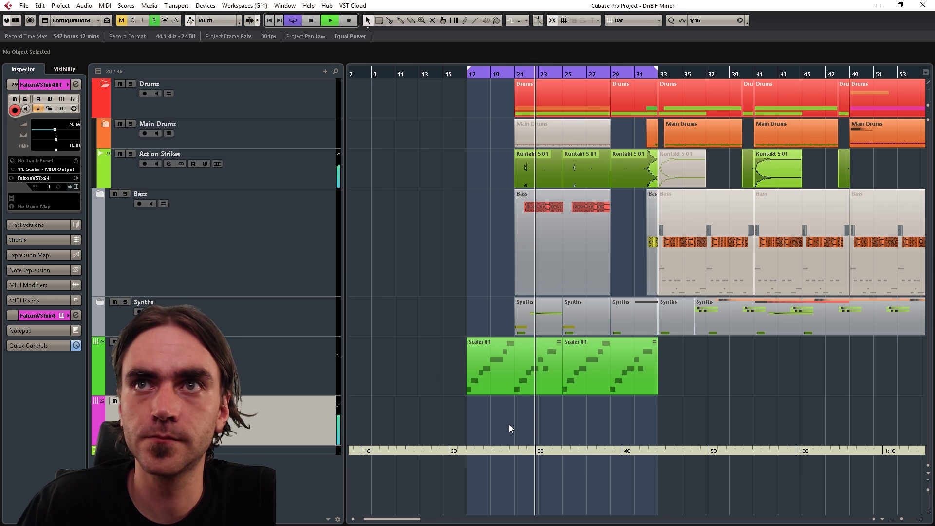
{"action": "scroll", "coordinate": [508, 423], "scroll_direction": "down", "scroll_amount": 2, "text": "ctrl"}
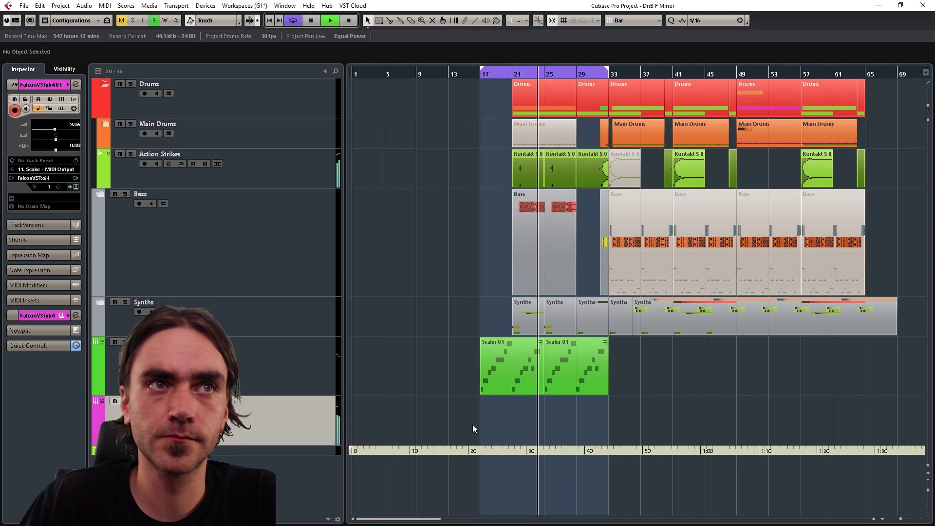
{"action": "key", "text": "space"}
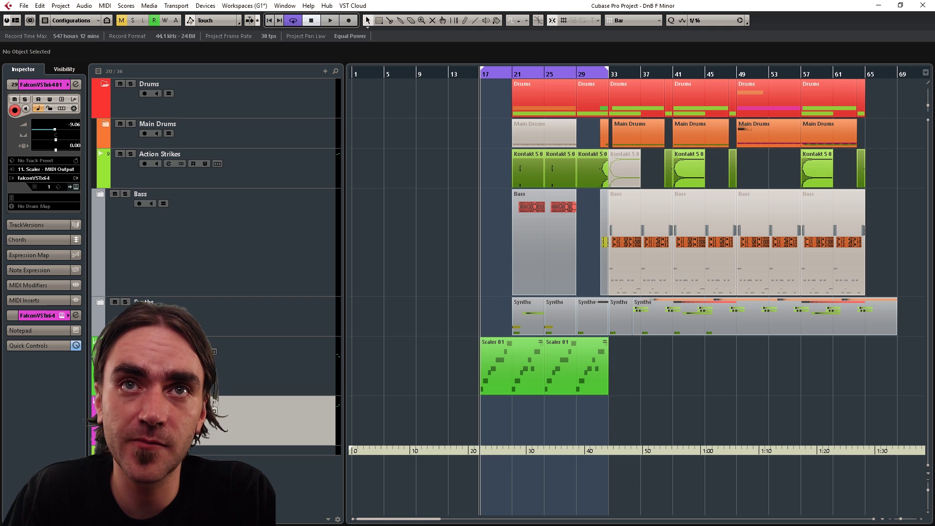
Step: Record Scaler's chord output as a MIDI part on the Falcon track over bars 17–33
{"action": "left_click", "coordinate": [349, 21]}
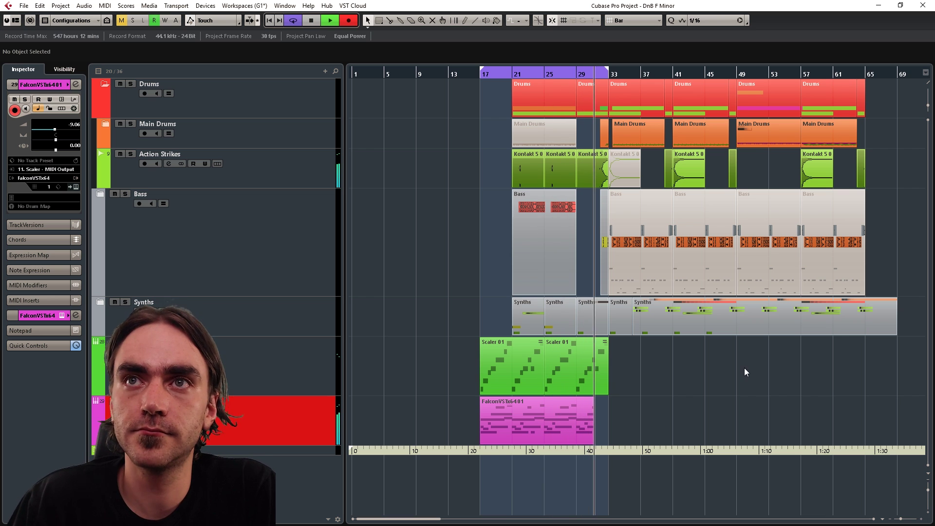
{"action": "key", "text": "space"}
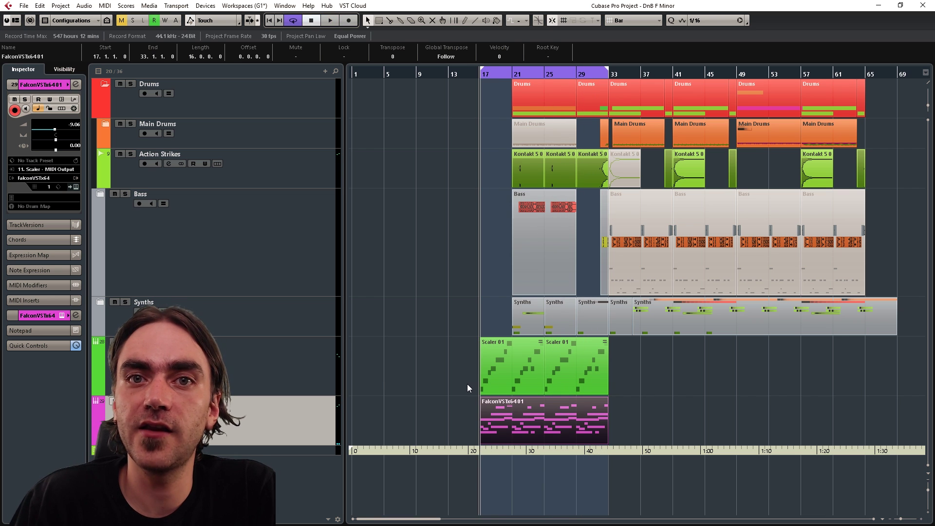
Step: Move both Scaler 01 MIDI parts out of the cycle range so that they start at bar 95
{"action": "left_click", "coordinate": [641, 359]}
{"action": "left_click_drag", "start_coordinate": [641, 356], "coordinate": [703, 362]}
{"action": "key", "text": "g"}
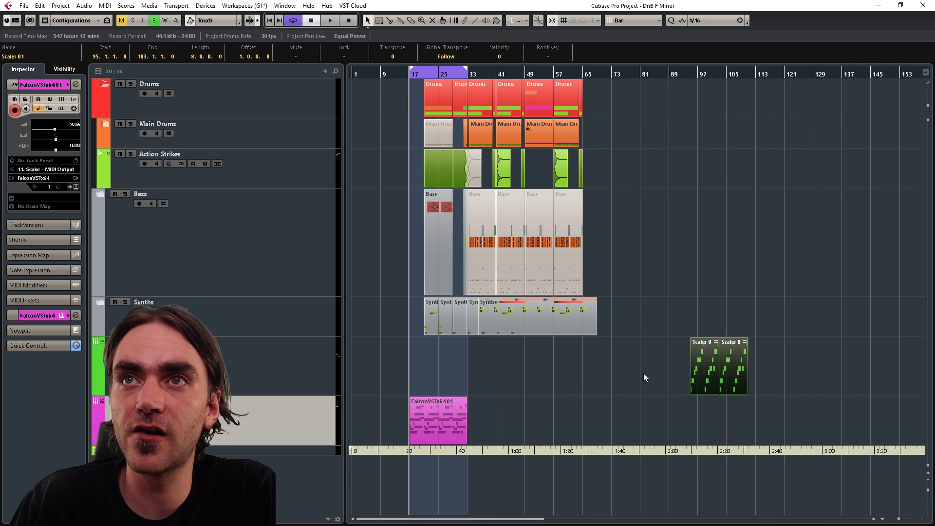
Step: Open the Scaler plugin from the Scaler 01 track and enable Scale Lock for the F minor scale
{"action": "left_click", "coordinate": [316, 343]}
{"action": "key", "text": "h"}
{"action": "left_click", "coordinate": [75, 186]}
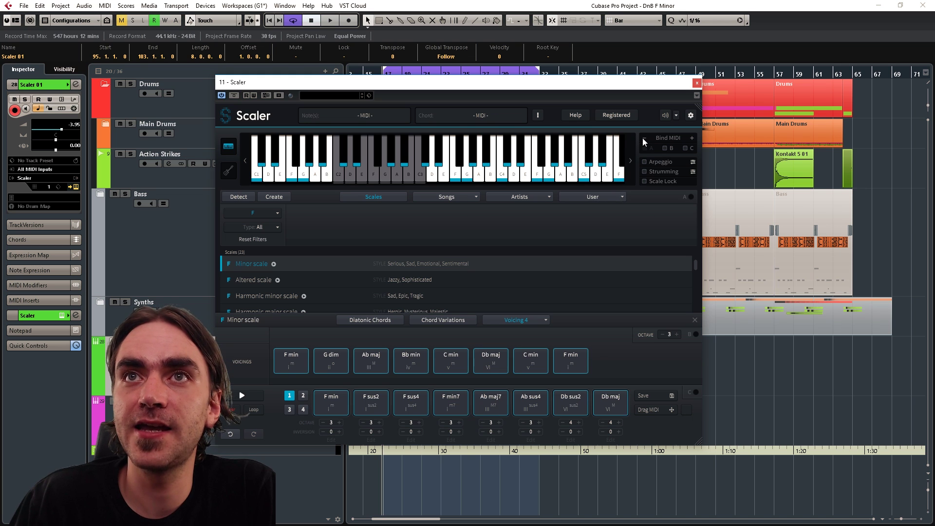
{"action": "left_click_drag", "start_coordinate": [642, 82], "coordinate": [766, 92]}
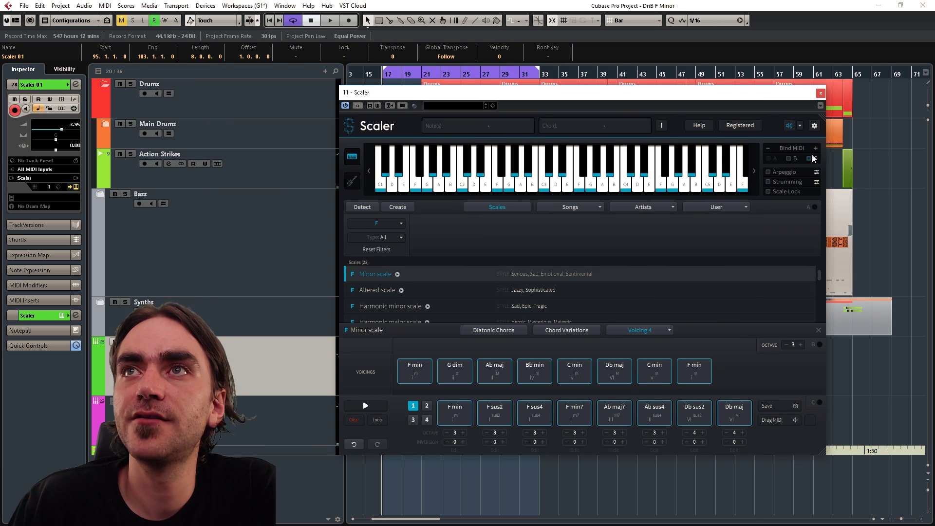
{"action": "left_click", "coordinate": [771, 194]}
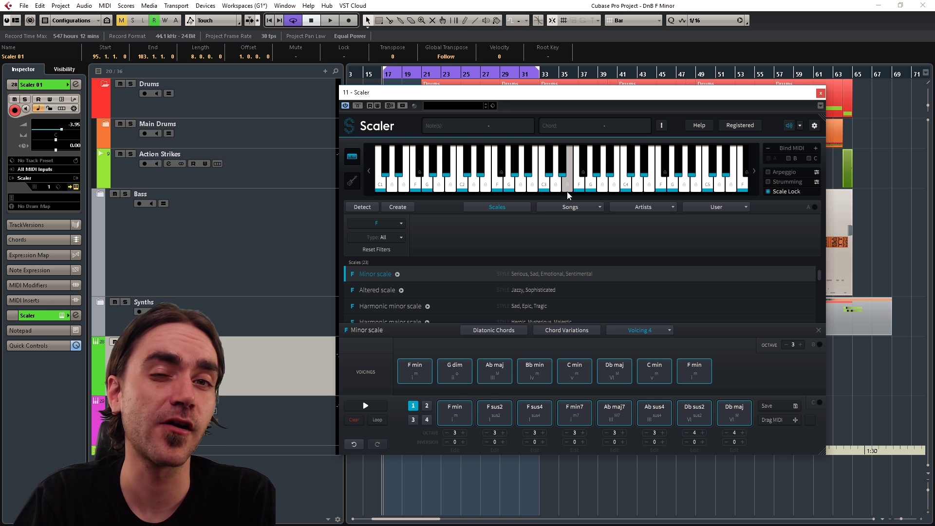
{"action": "key", "text": "space"}
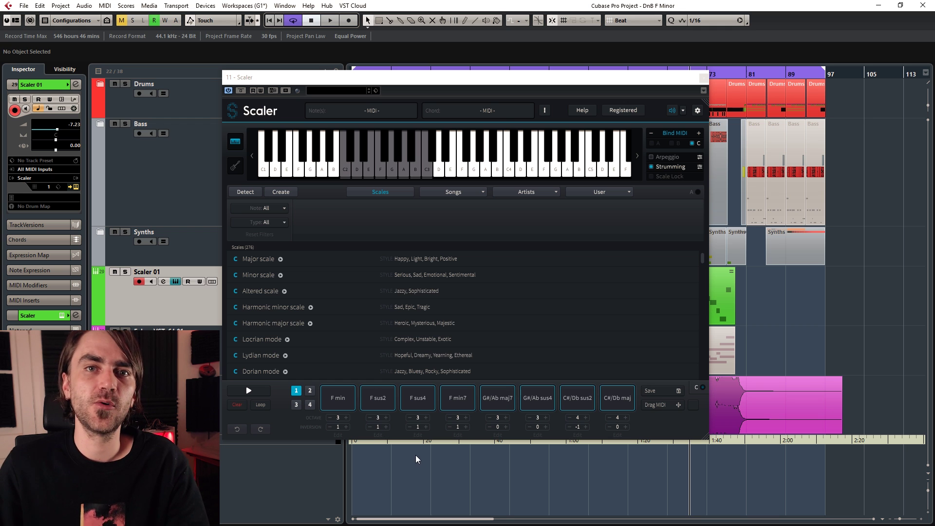
Step: Audition the eight chords of Scaler's progression one after another, from F min to C#/Db maj, with Strumming on
{"action": "left_click", "coordinate": [417, 409]}
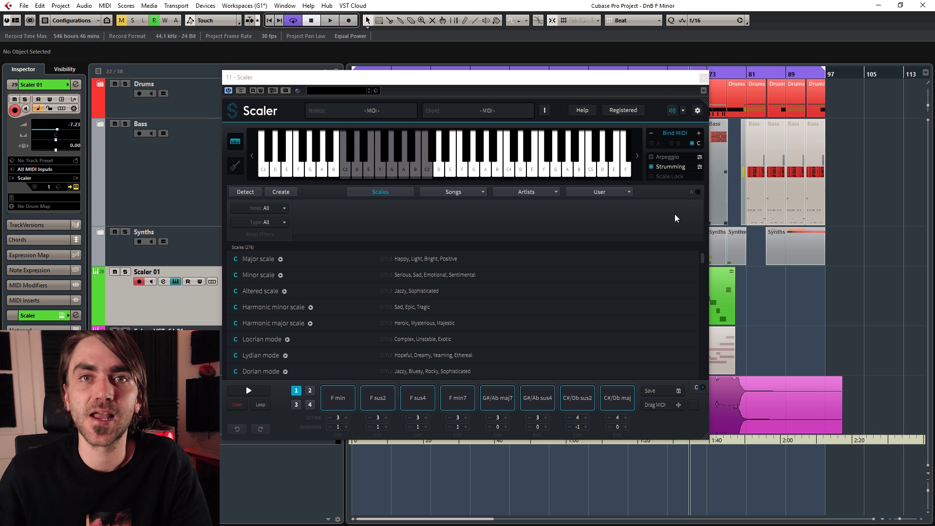
{"action": "left_click", "coordinate": [652, 167]}
{"action": "left_click", "coordinate": [336, 399]}
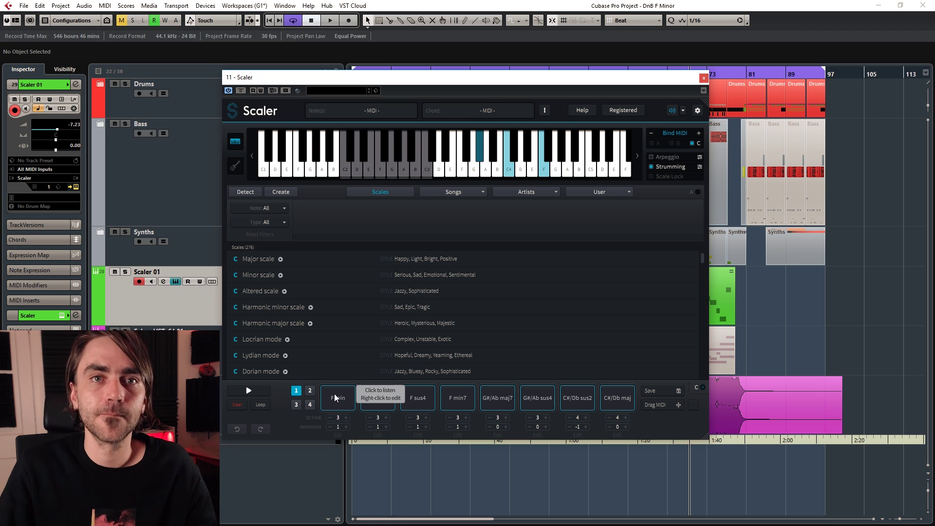
{"action": "left_click", "coordinate": [378, 398]}
{"action": "left_click", "coordinate": [418, 398]}
{"action": "left_click", "coordinate": [458, 398]}
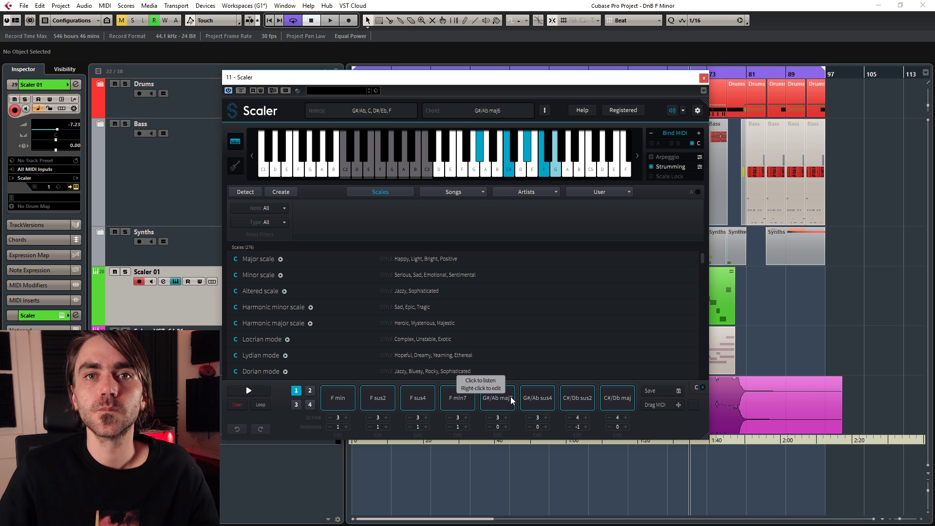
{"action": "left_click", "coordinate": [498, 398]}
{"action": "left_click", "coordinate": [538, 398]}
{"action": "left_click", "coordinate": [578, 398]}
{"action": "left_click", "coordinate": [617, 398]}
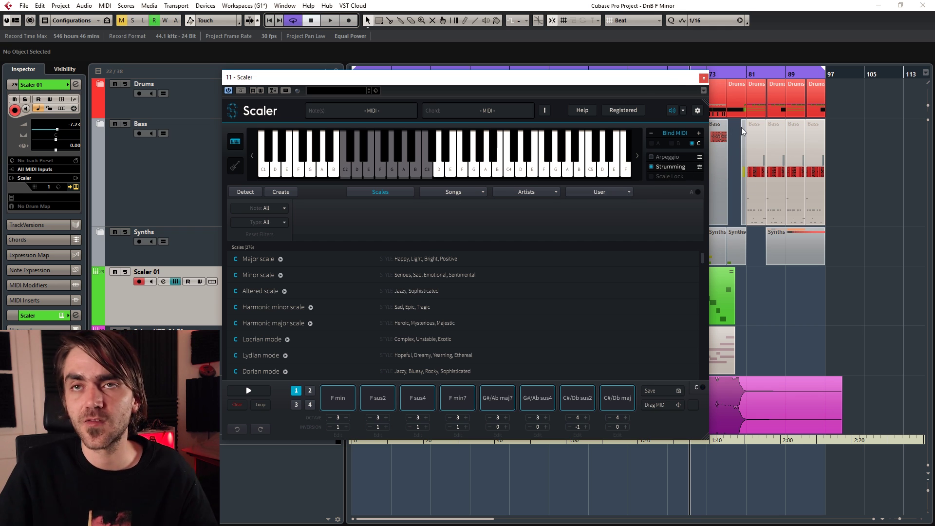
Step: Close the Scaler plugin and listen to the full arrangement from the beginning
{"action": "left_click", "coordinate": [704, 79]}
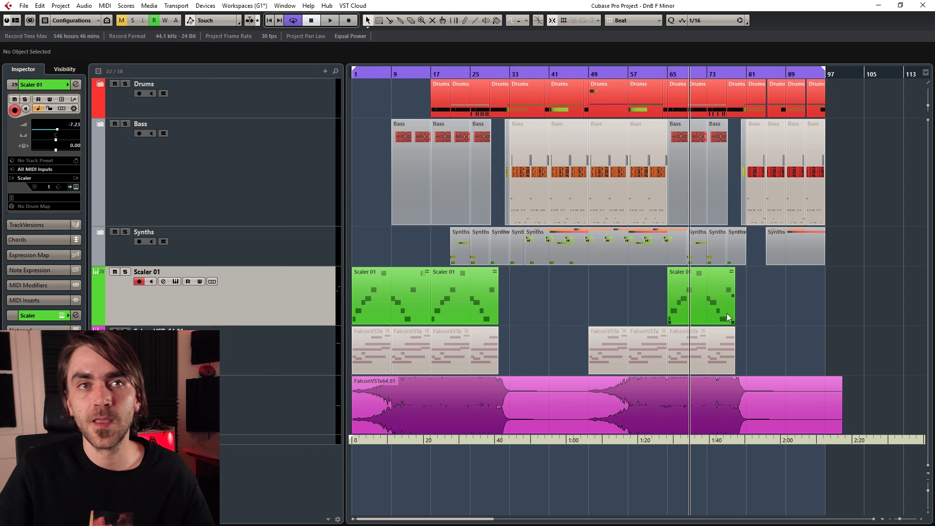
{"action": "left_click", "coordinate": [378, 77]}
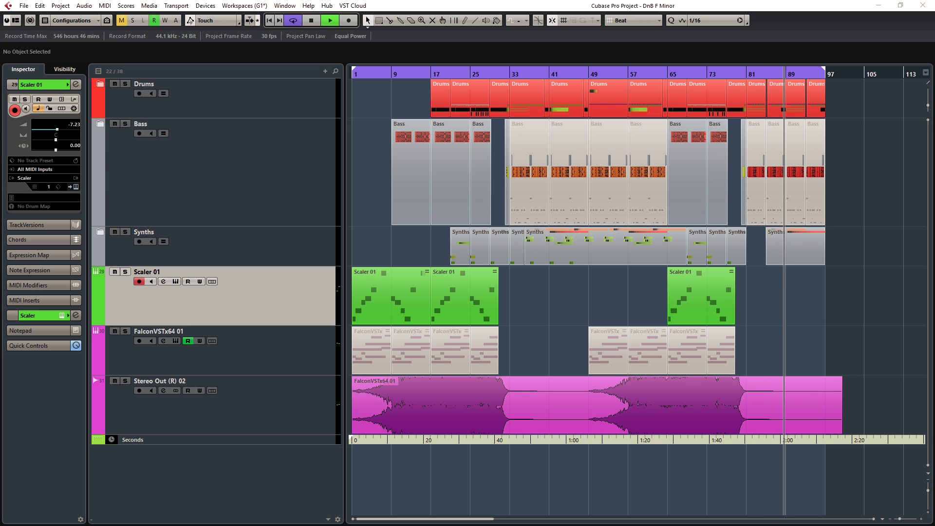
{"action": "key", "text": "space"}
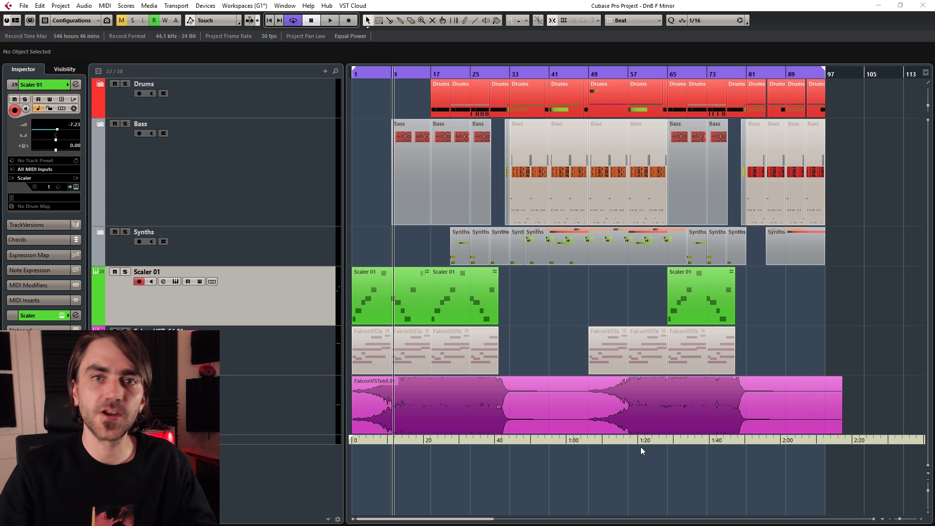